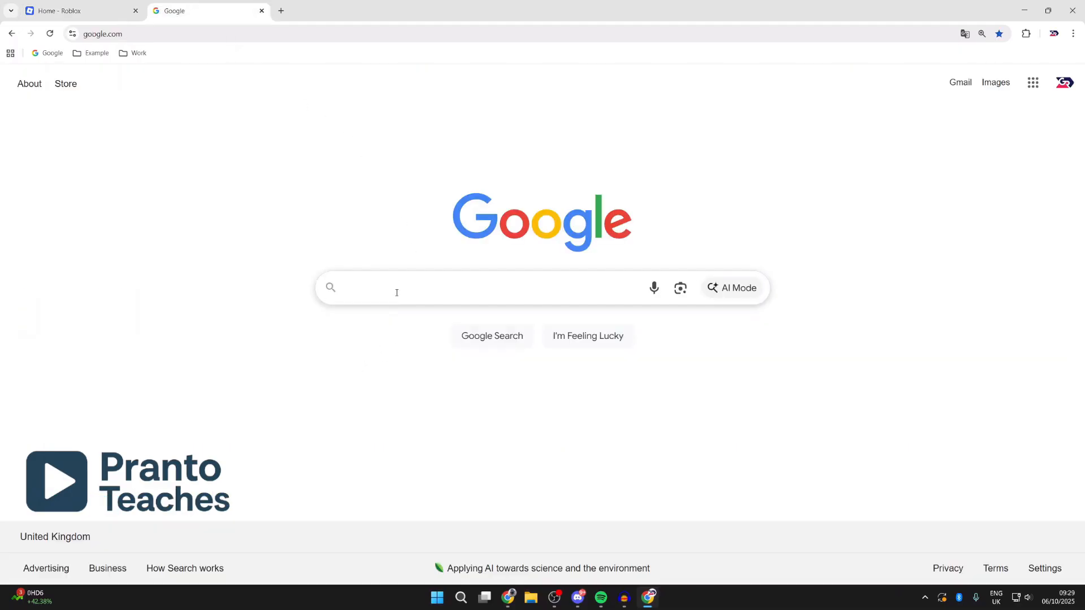
Search the web for "roblox shirt template" and open the Creator Hub's Classic clothing documentation
left_click(399, 287)
type("roblox s")
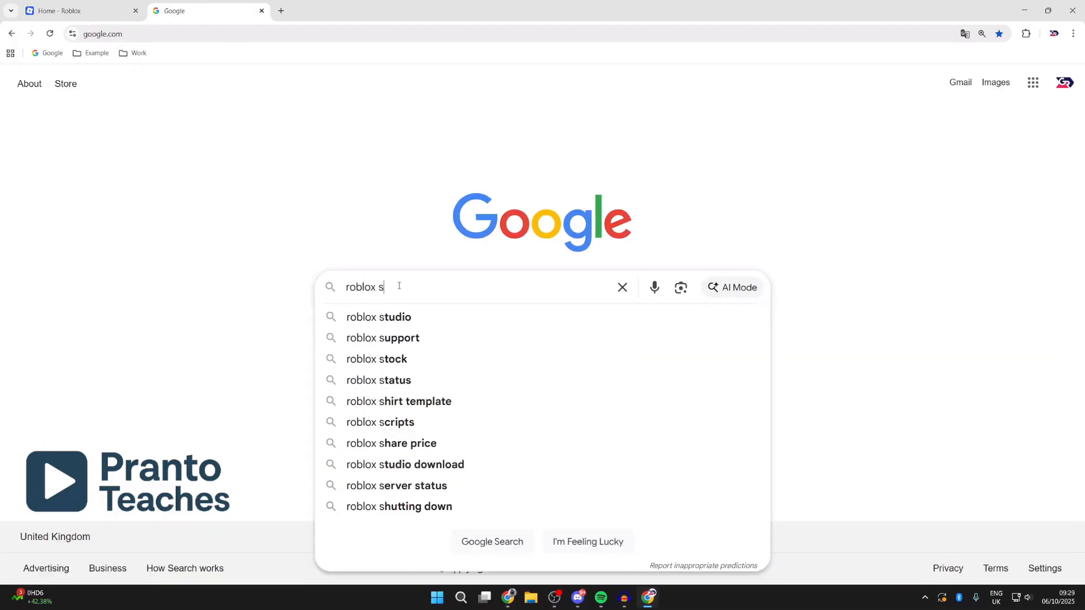
type("hirt template")
key("Return")
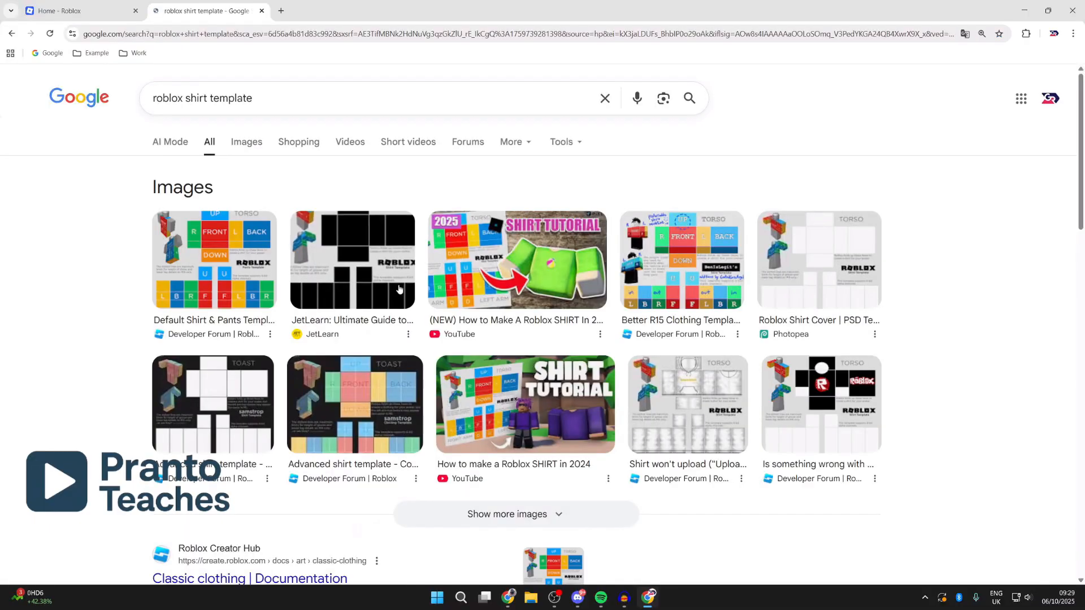
scroll(239, 382, "down", 4)
left_click(267, 370)
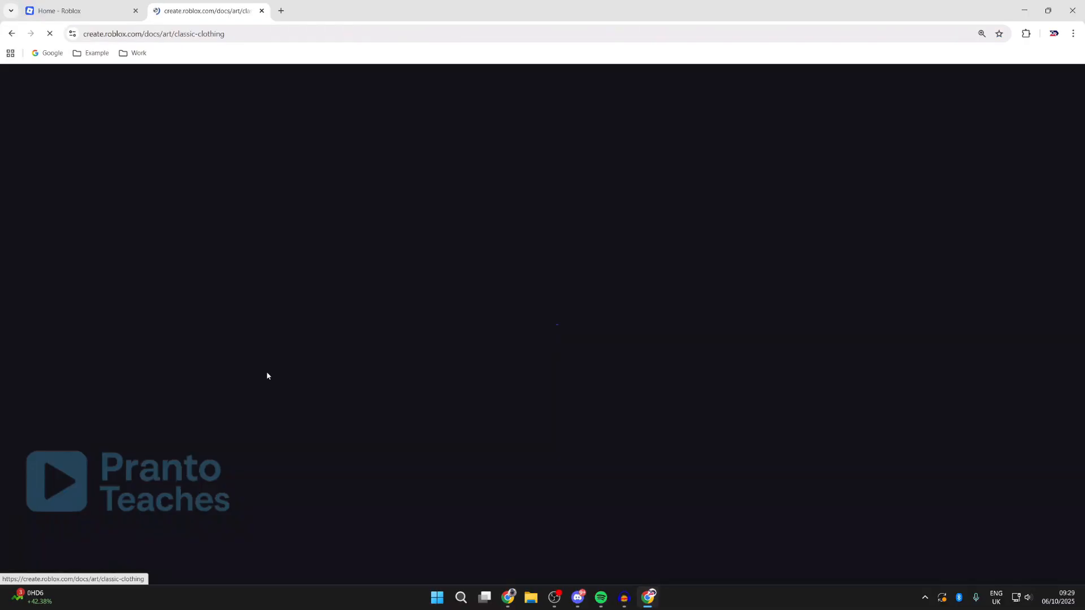
Download the Shirt (torso and arms) template from the Shirts and pants section of the documentation
scroll(462, 365, "down", 3)
scroll(462, 366, "down", 18)
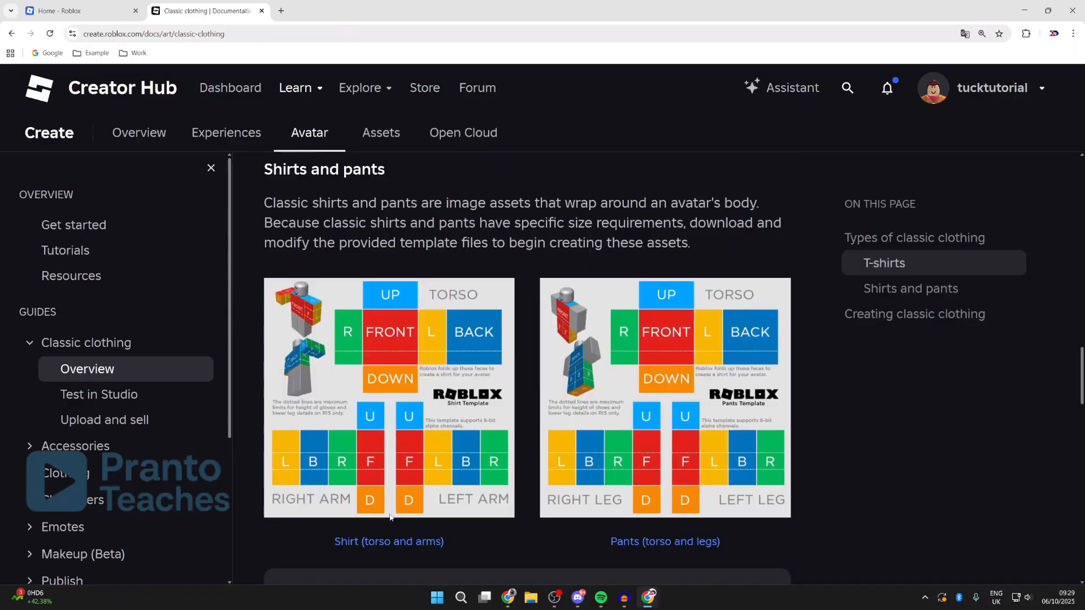
scroll(513, 530, "down", 2)
left_click(382, 440)
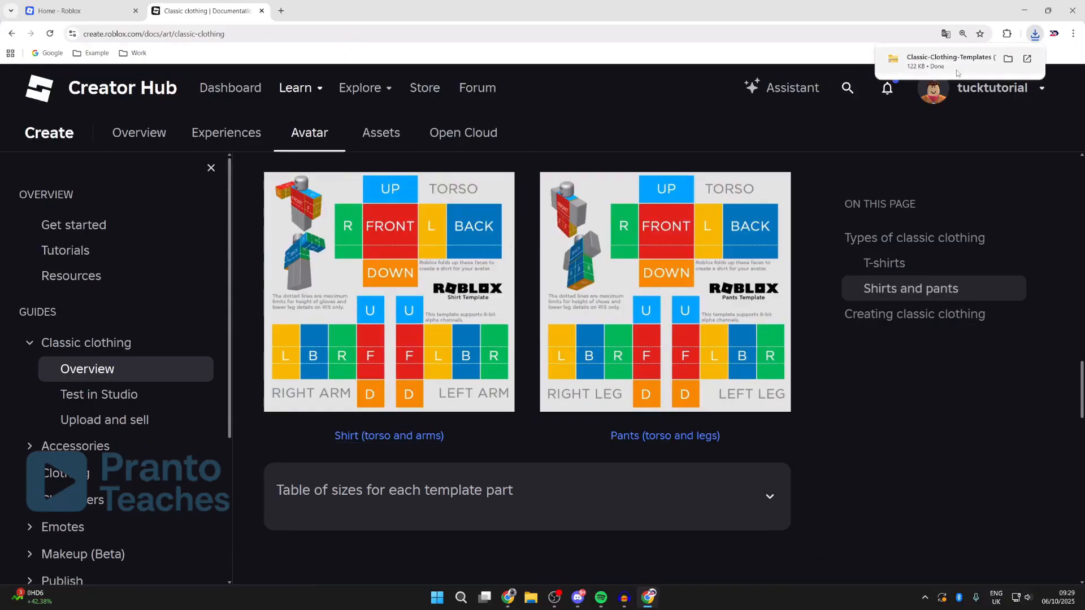
Open the downloaded Classic-Clothing-Templates archive, copy Template-Shirts-R15.png into the Downloads folder and open that folder
left_click(953, 71)
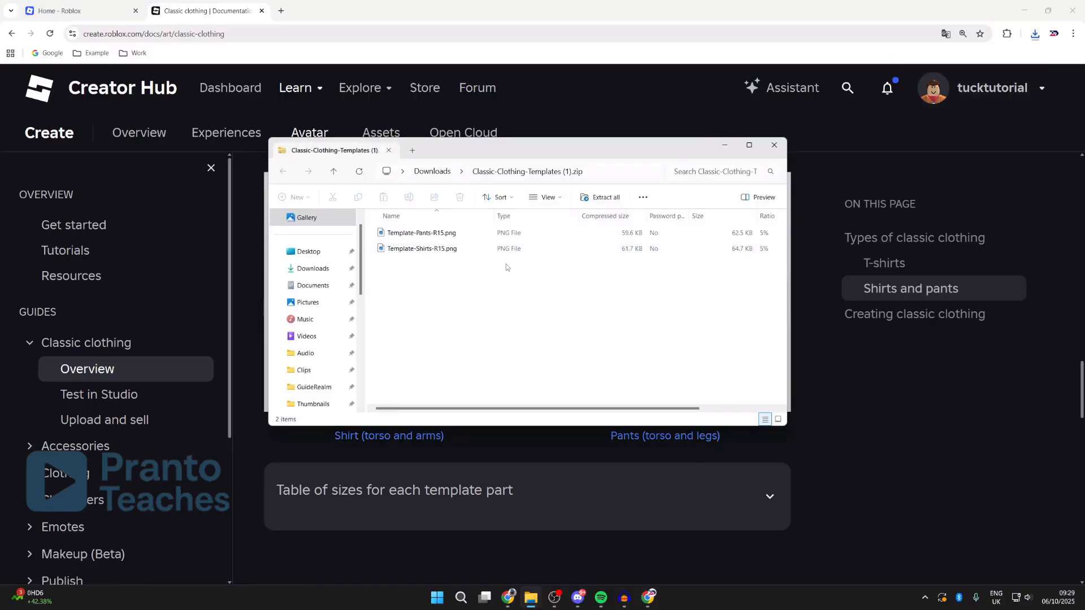
left_click_drag(475, 262, 316, 272)
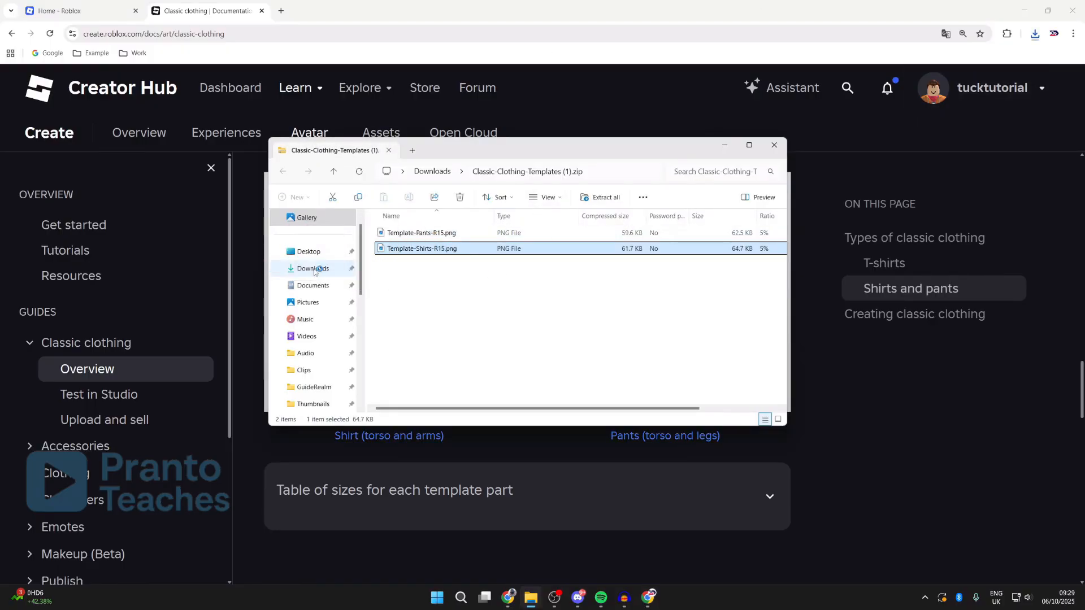
left_click(332, 275)
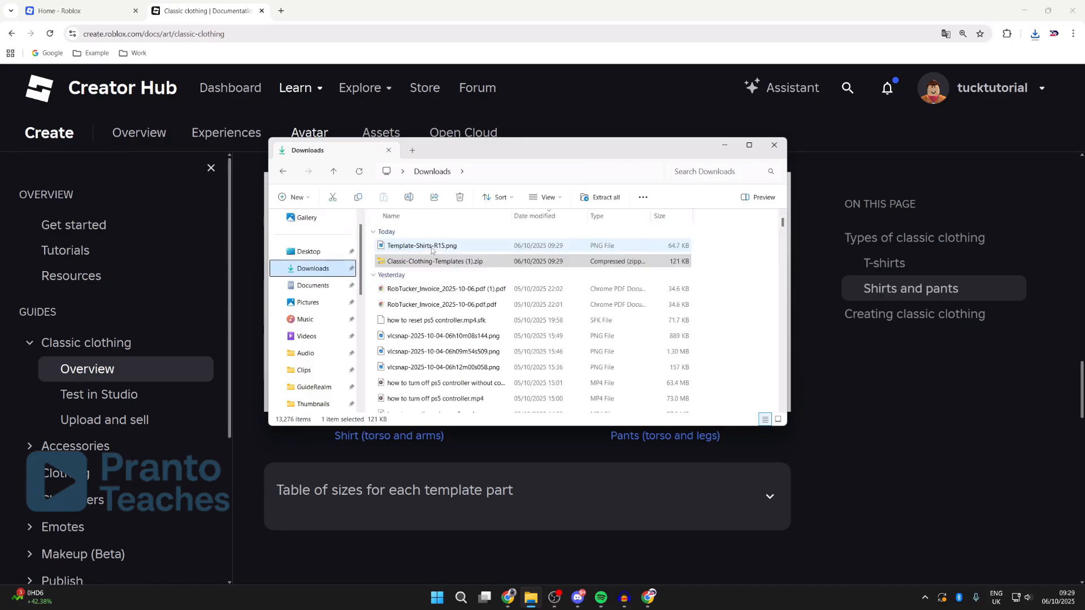
Return to the browser, search for "photopea", open the Photopea editor and agree to its privacy choices
left_click(197, 6)
left_click(11, 33)
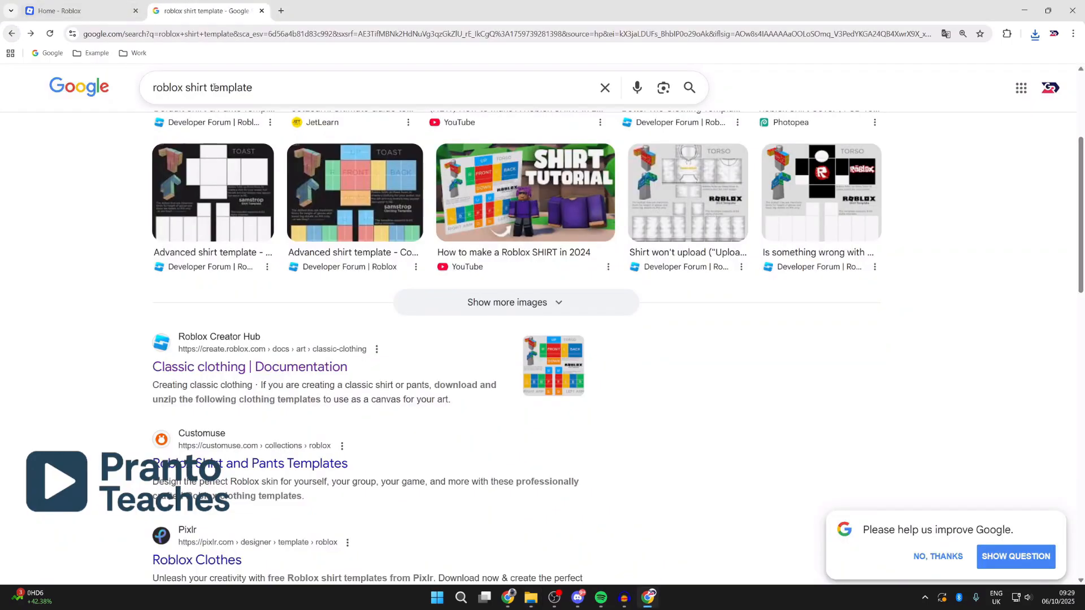
triple_click(288, 86)
type("photopea")
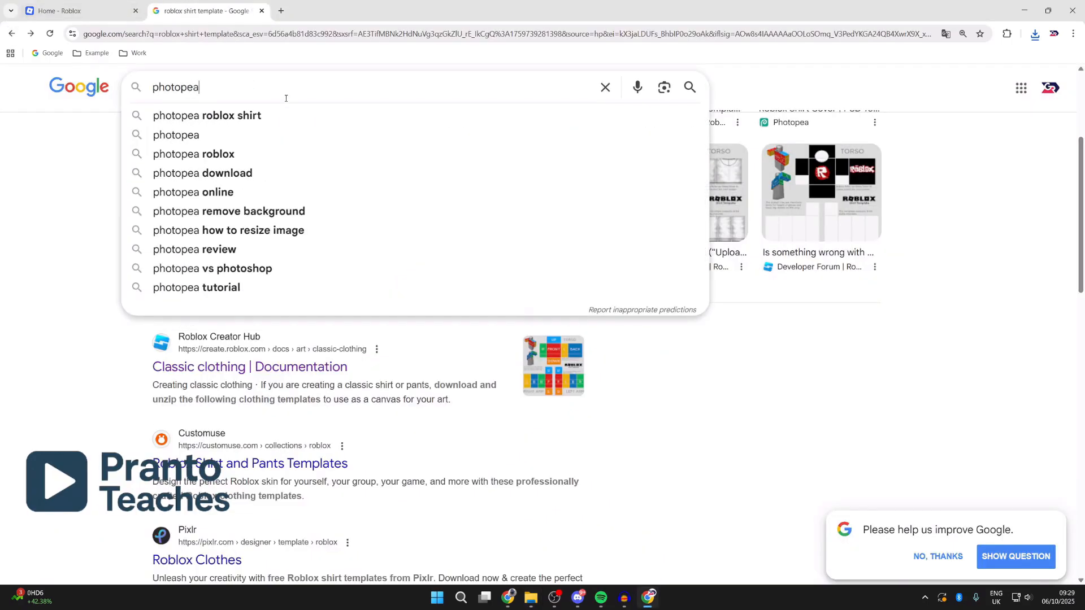
key("Return")
left_click(271, 219)
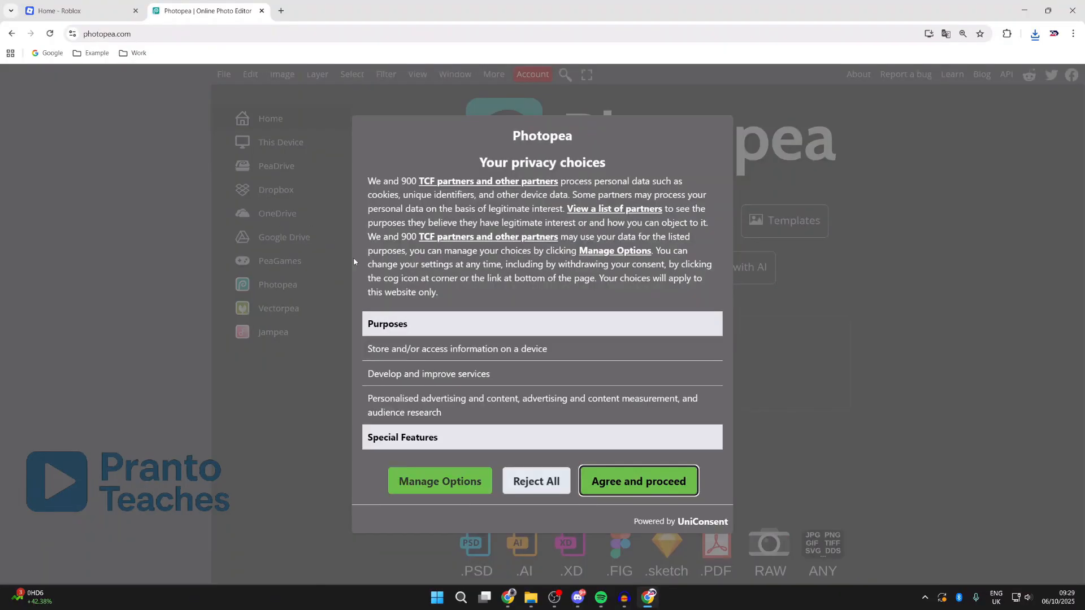
left_click(619, 482)
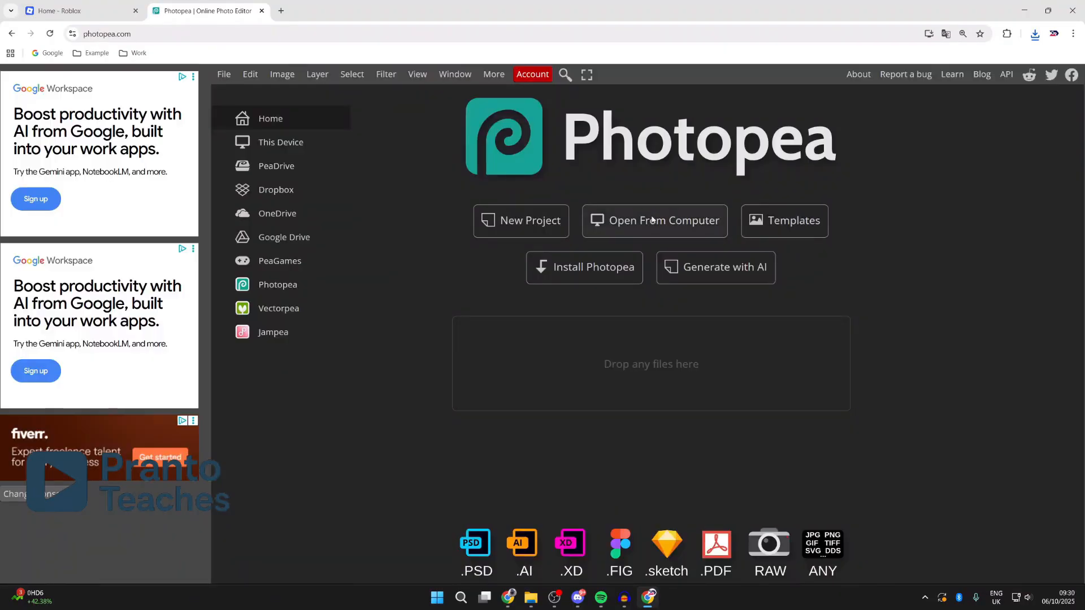
Open Template-Shirts-R15.png from the Downloads folder in the editor
left_click(653, 219)
scroll(217, 260, "up", 3)
left_click(222, 274)
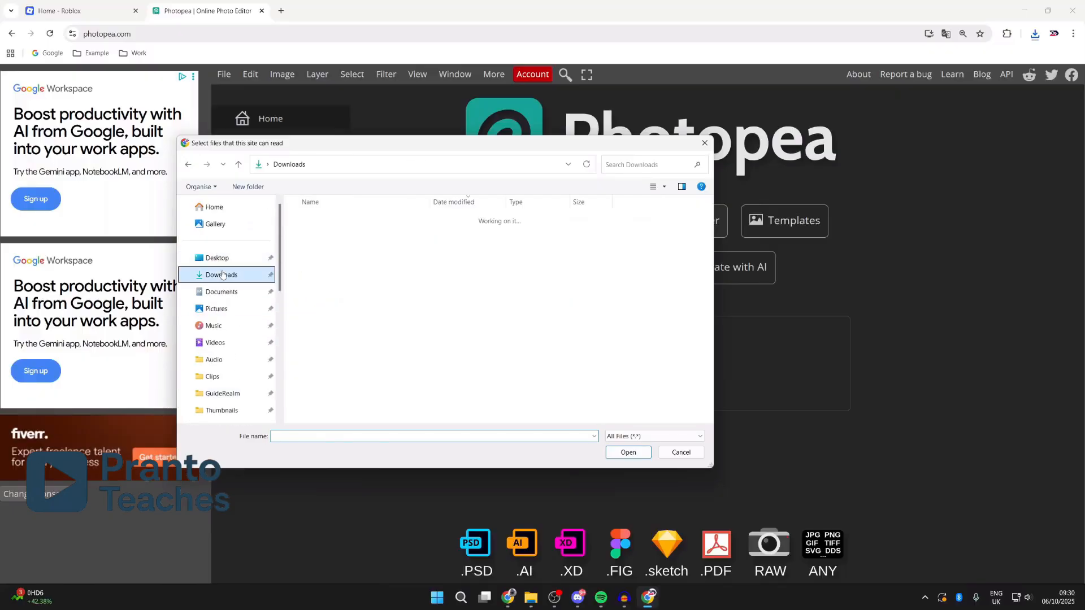
left_click(361, 235)
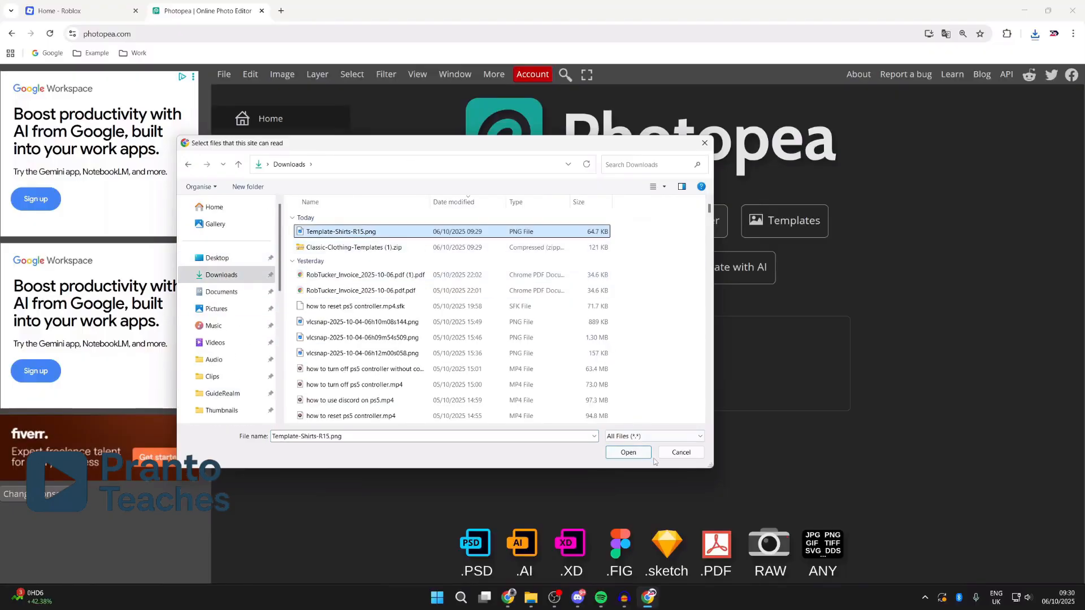
left_click(635, 453)
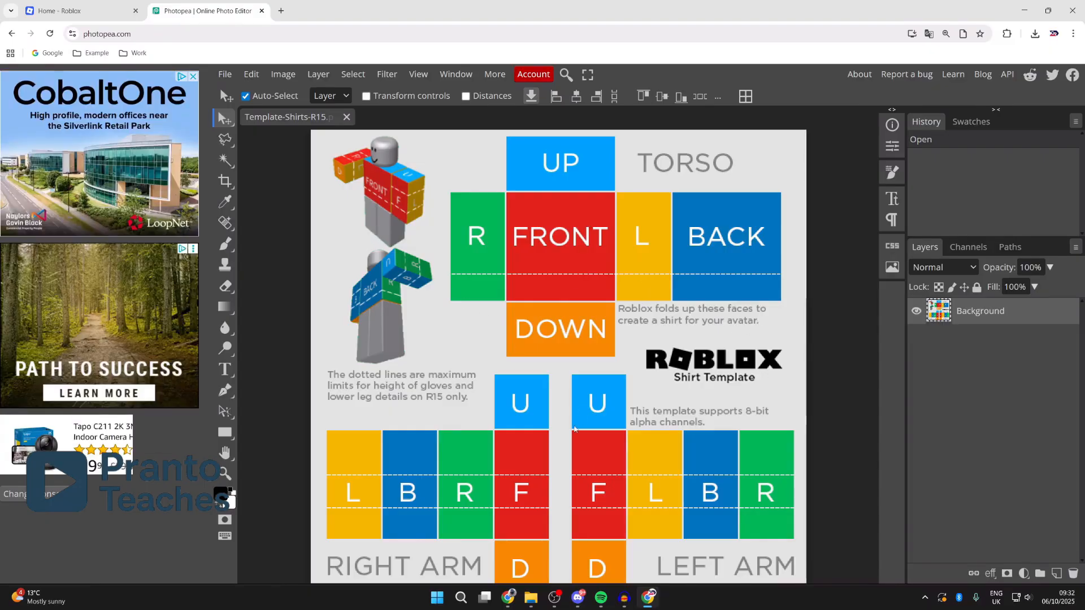
Clear the template's coloured torso panels with rectangular selections over the UP-FRONT-DOWN column and the row from R to BACK
key("m")
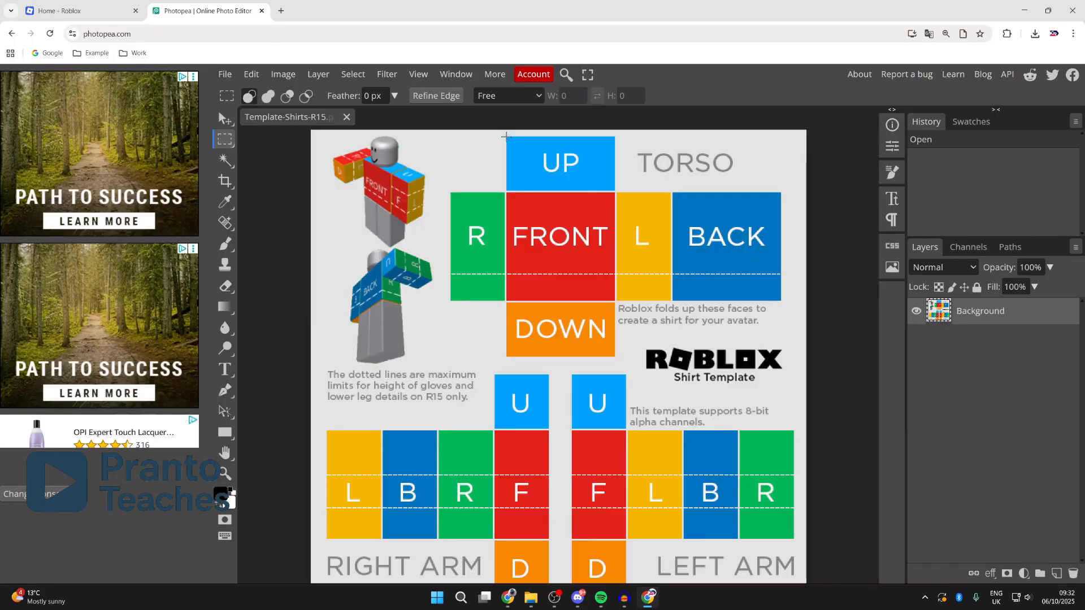
left_click_drag(507, 141, 615, 357)
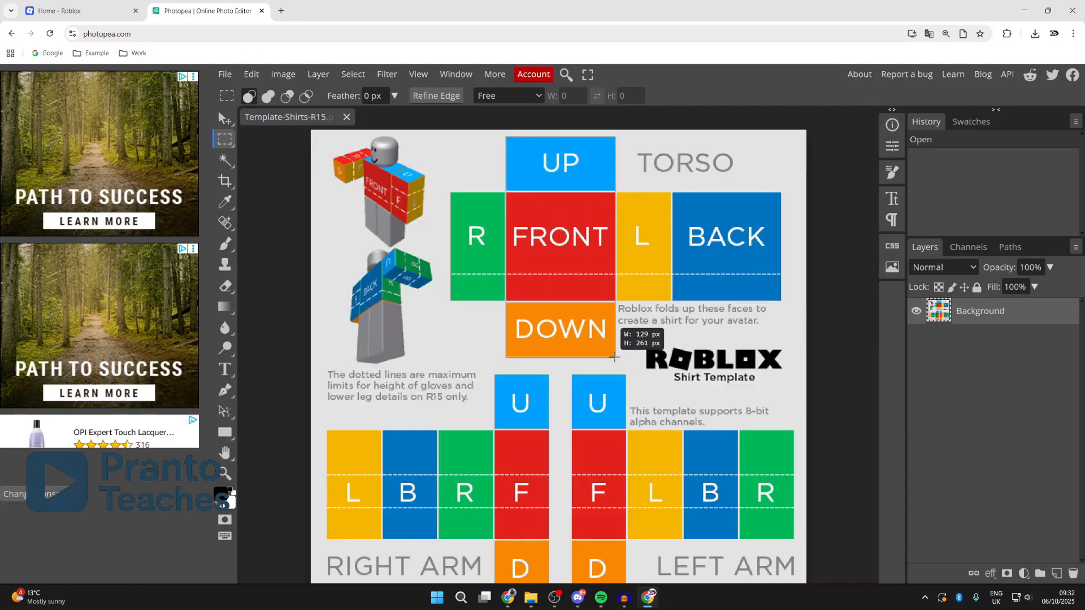
key("Delete")
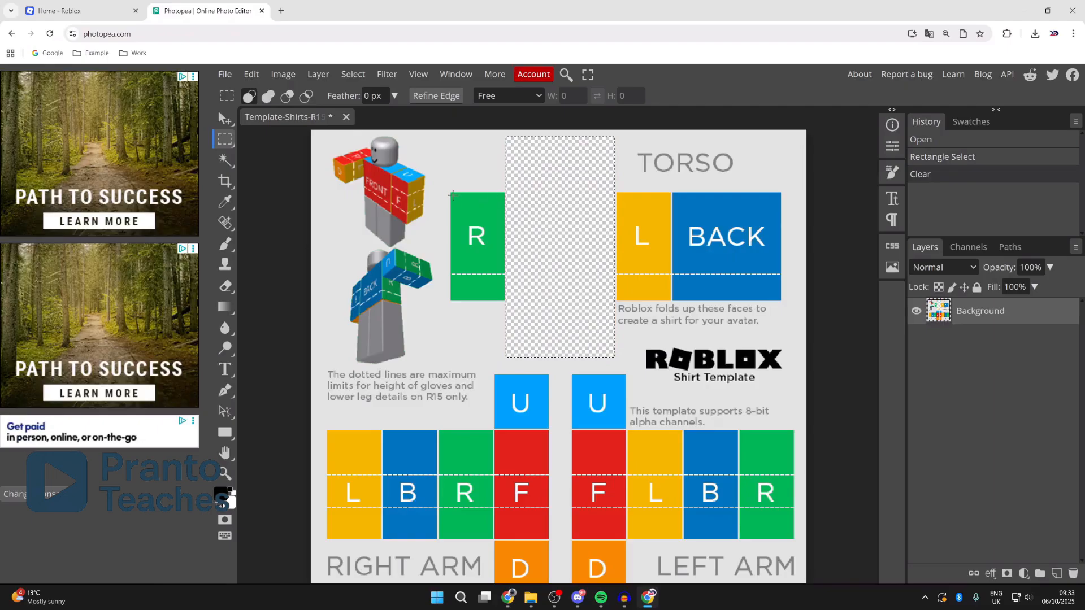
left_click_drag(449, 190, 783, 302)
key("Delete")
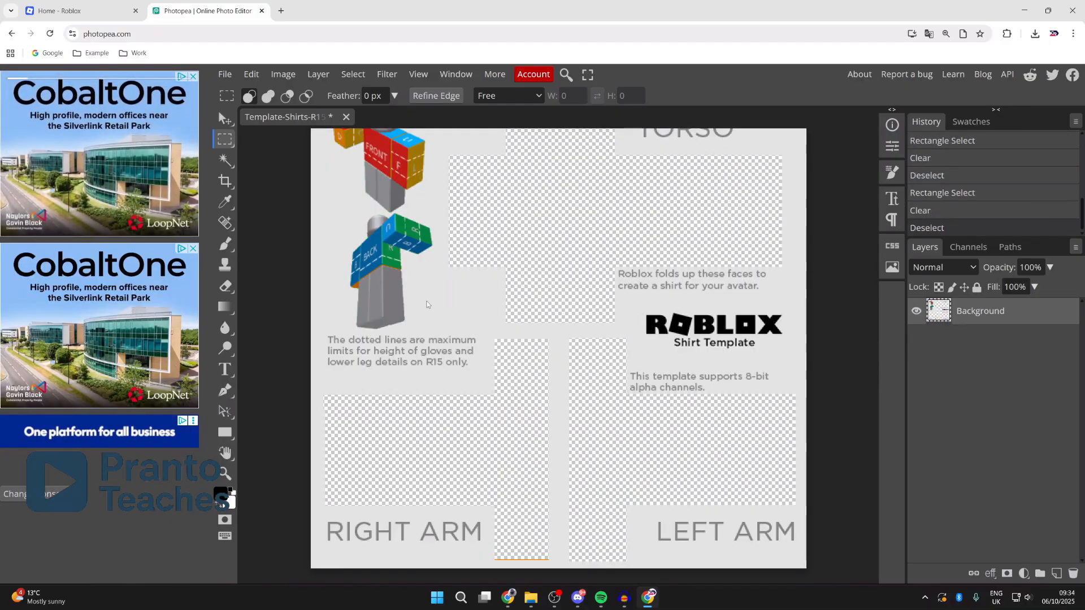
scroll(523, 354, "up", 1)
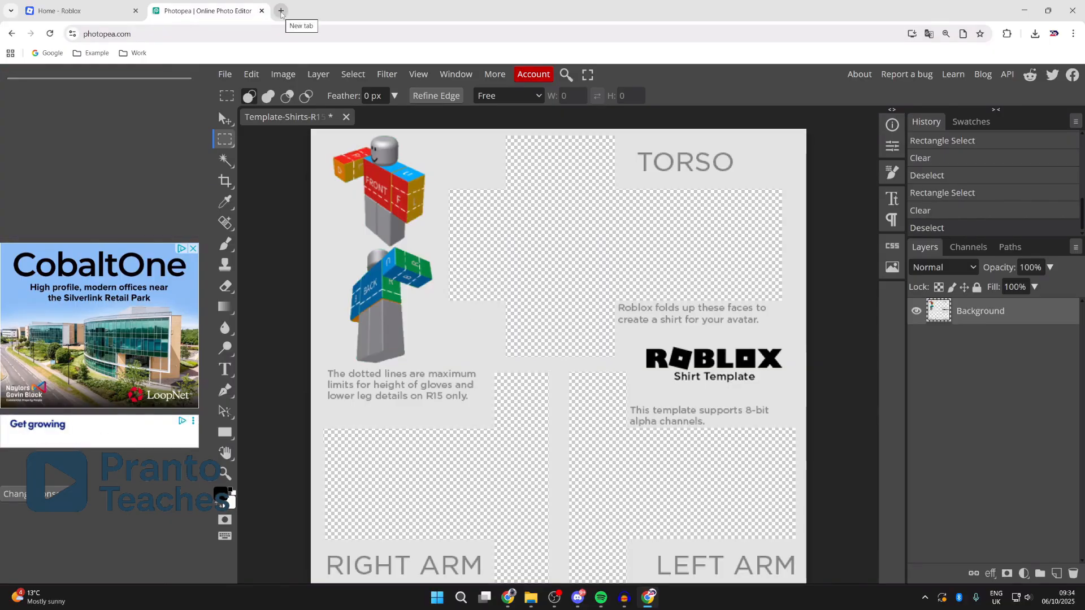
Search for "pixabay" in a new browser tab and open the Pixabay website
left_click(281, 11)
left_click(444, 285)
left_click(460, 282)
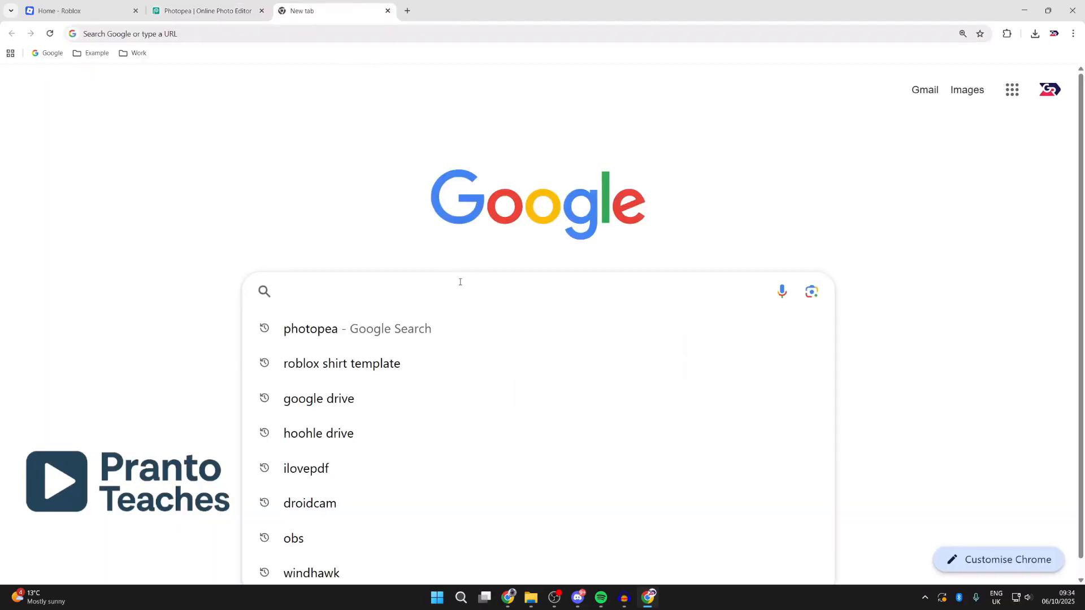
type("pixabay")
key("Return")
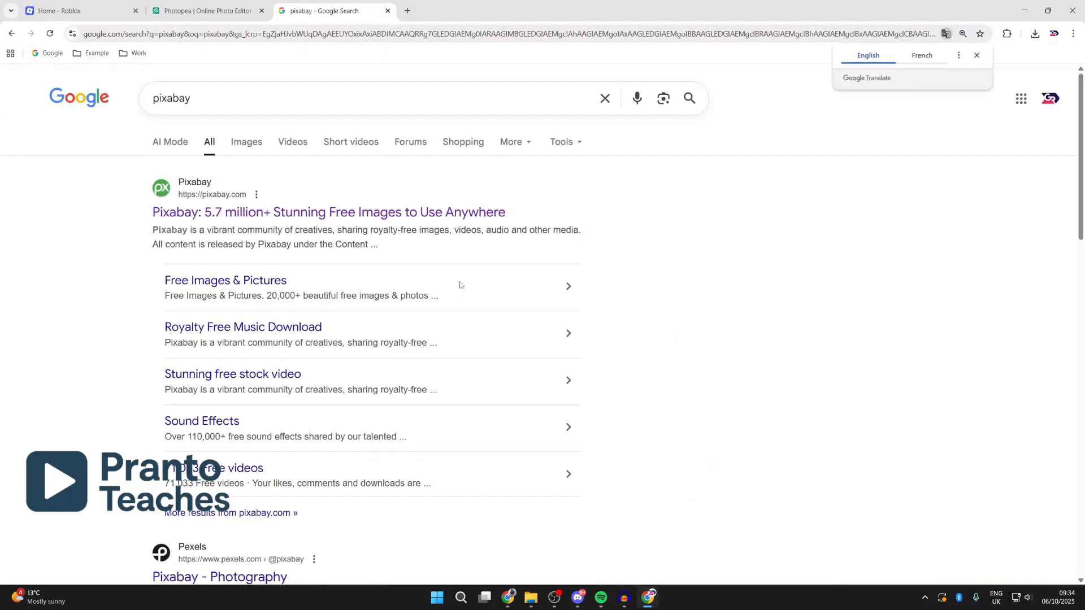
left_click(442, 213)
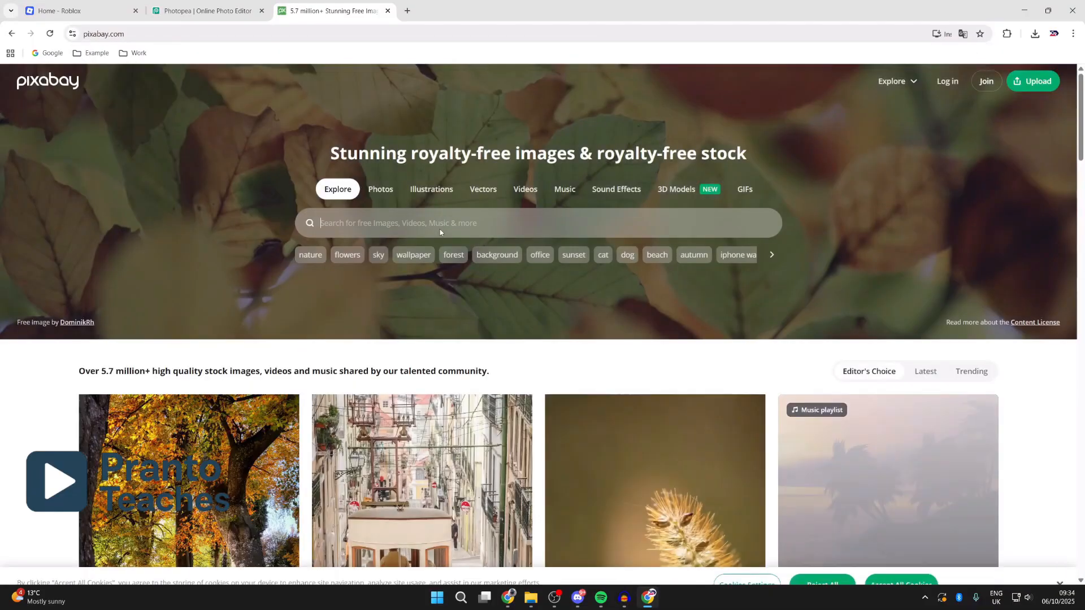
Search Pixabay for "texture" and open the light blue marble illustration with gold veins
left_click(440, 223)
type("texture")
key("Return")
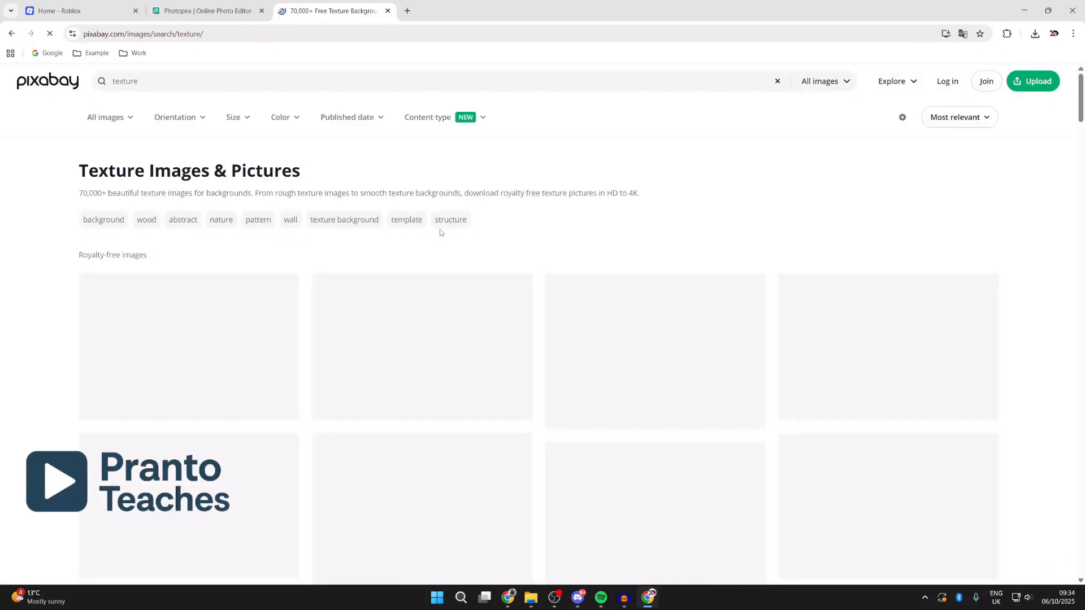
scroll(435, 209, "down", 5)
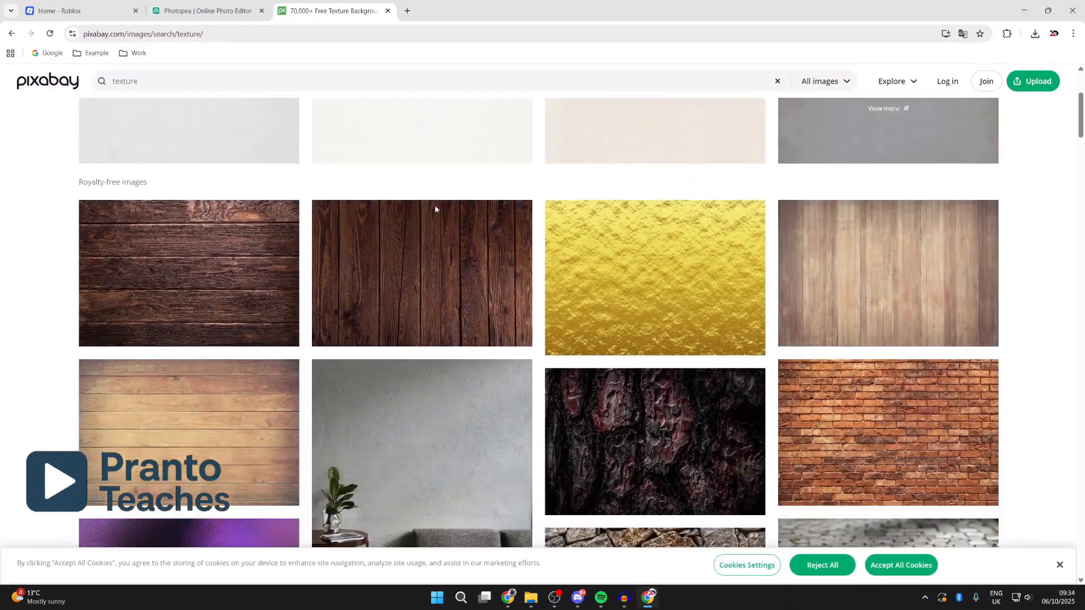
scroll(435, 209, "down", 15)
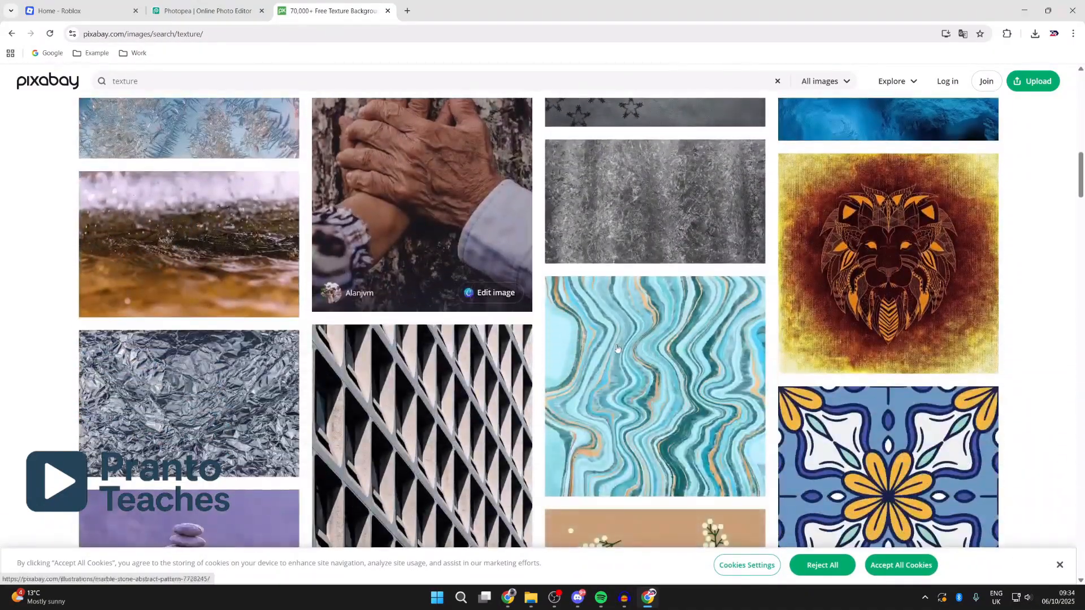
scroll(672, 292, "up", 2)
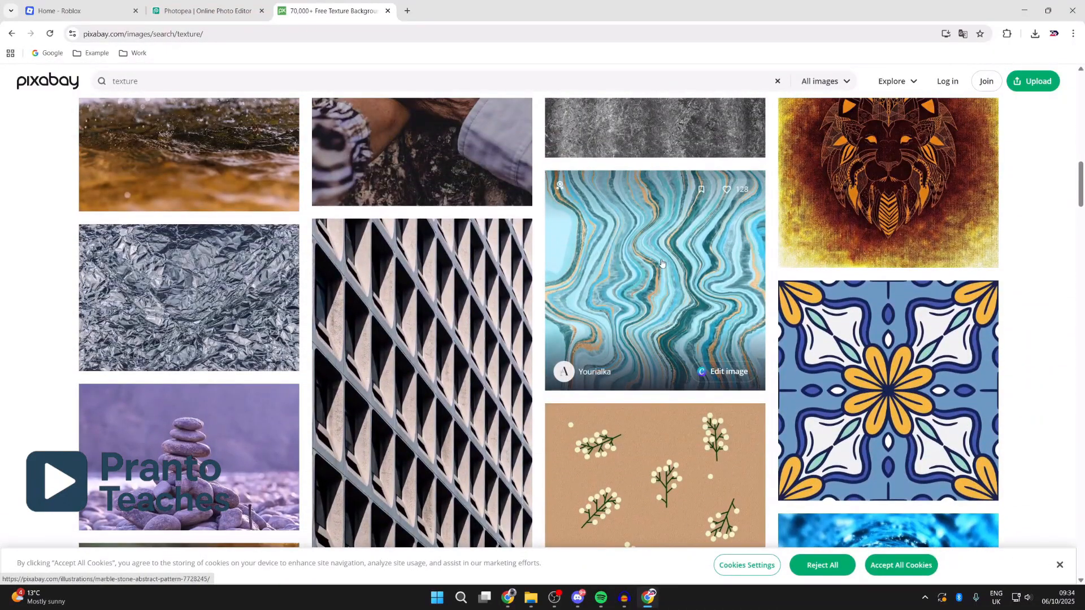
left_click(661, 262)
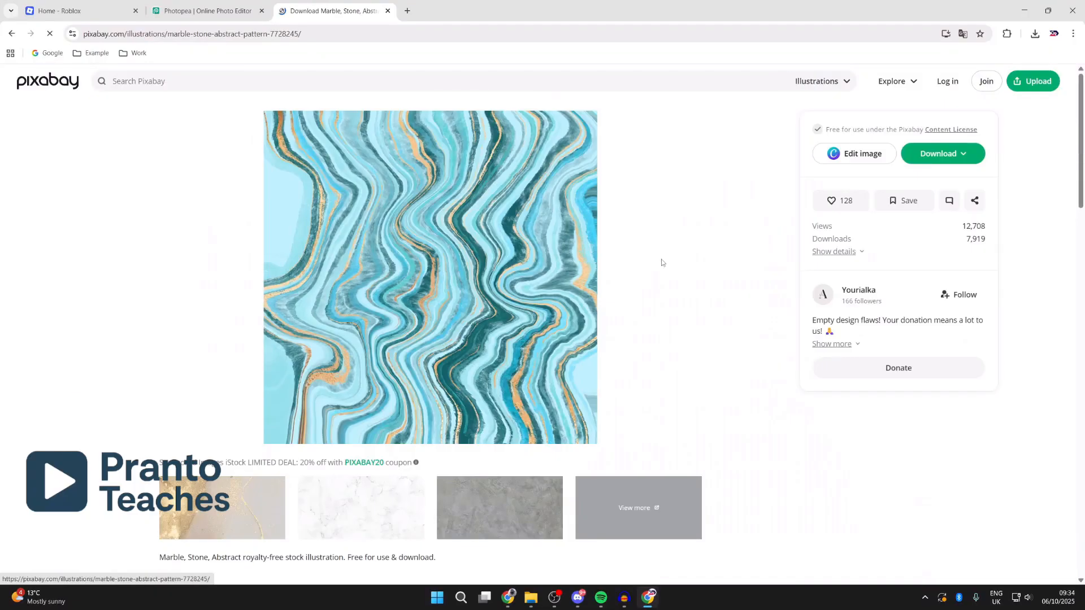
Download the marble illustration as a 1280 × 1280 JPG and return to the texture results
left_click(960, 150)
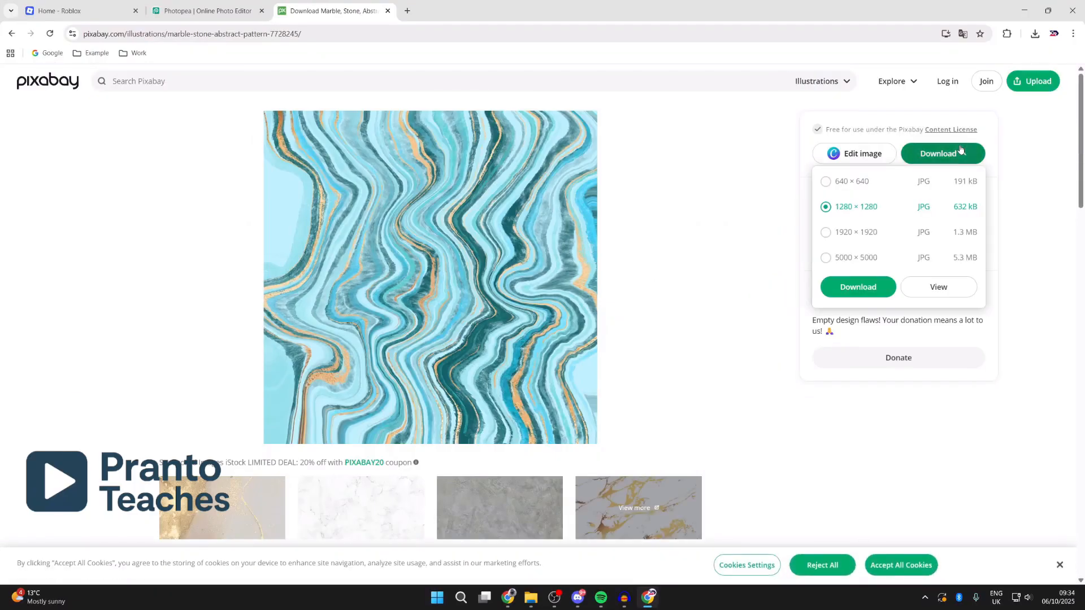
left_click(858, 287)
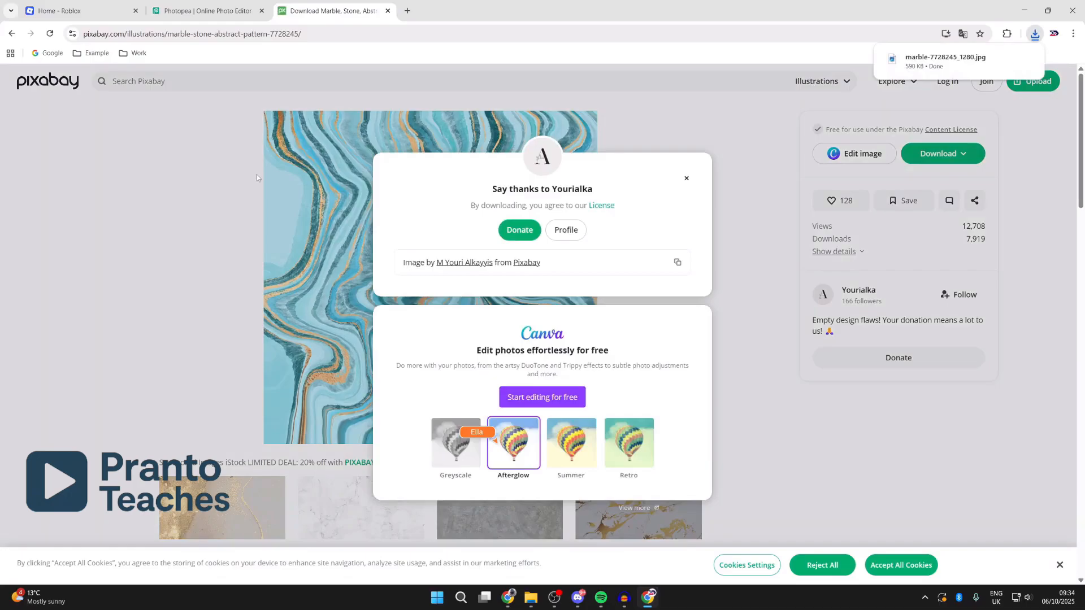
left_click(12, 34)
scroll(380, 196, "down", 8)
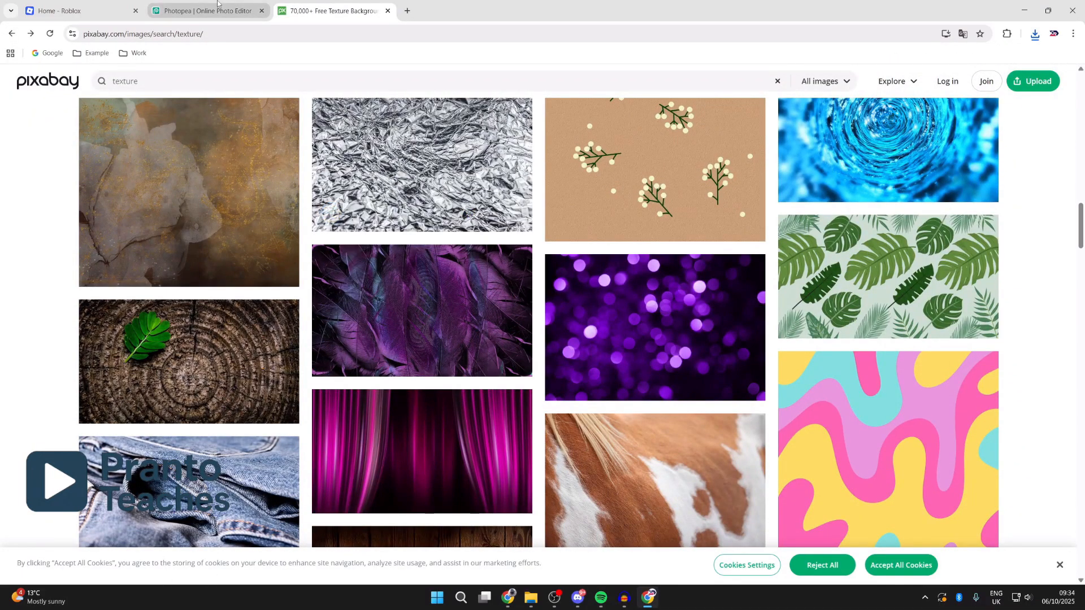
Switch back to Photopea and place marble-7728245_1280.jpg from Downloads as a new layer over the shirt template
left_click(204, 11)
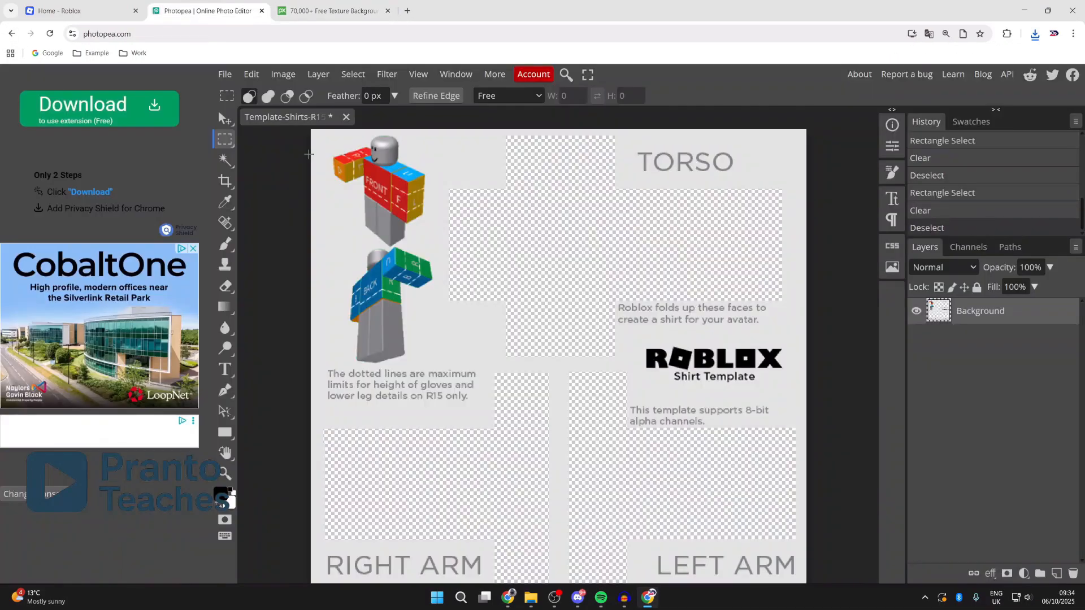
left_click(225, 76)
left_click(258, 139)
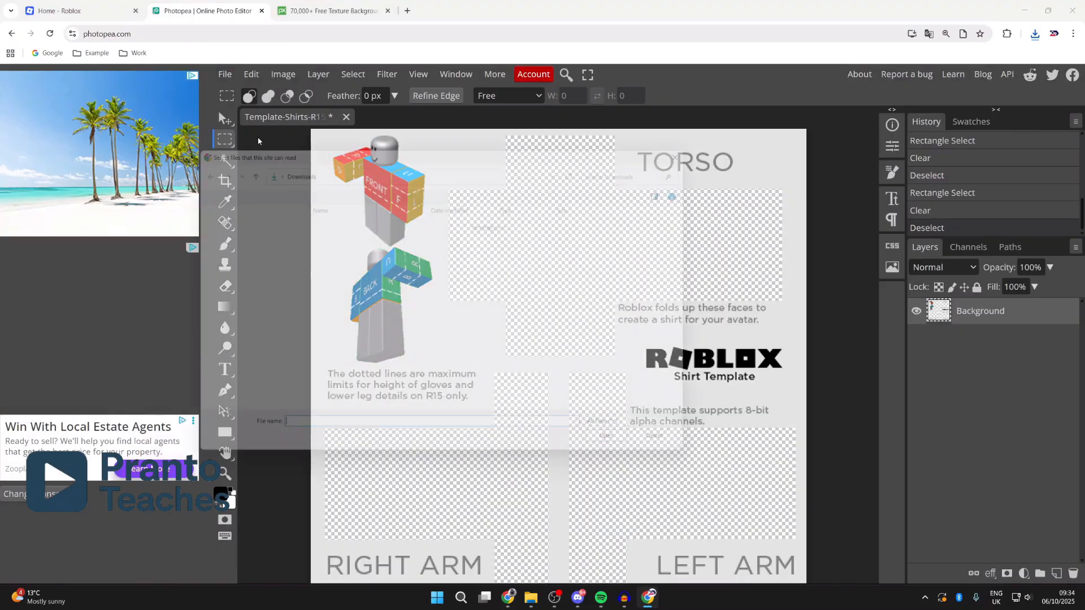
left_click(324, 233)
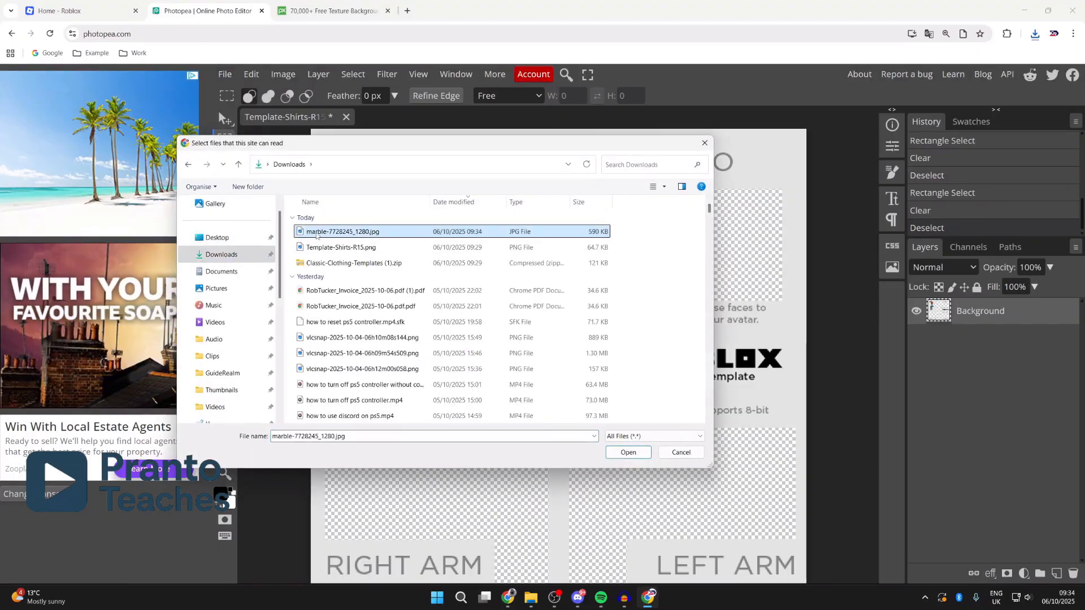
left_click(614, 452)
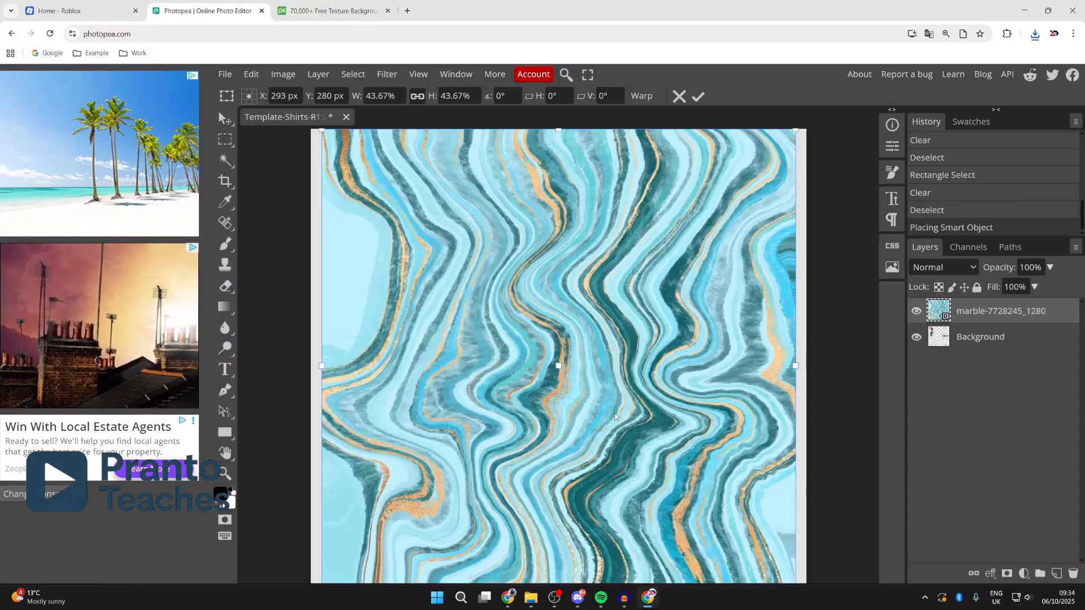
Enlarge the marble layer to span the template's full width and move it beneath the Background layer
left_click_drag(321, 365, 314, 366)
left_click_drag(796, 366, 801, 366)
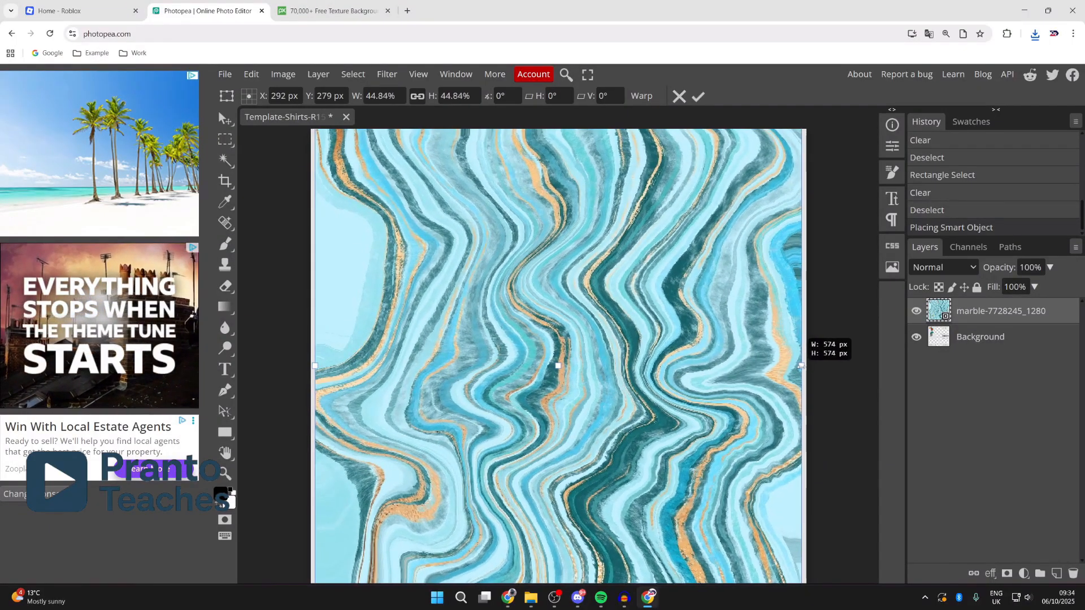
left_click(698, 96)
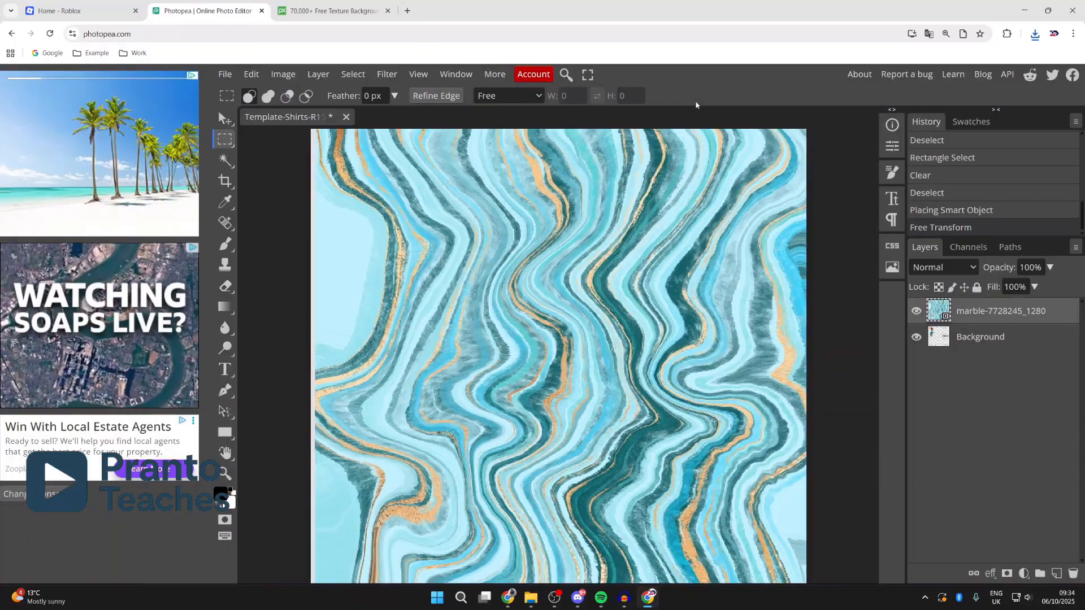
left_click_drag(970, 312, 970, 340)
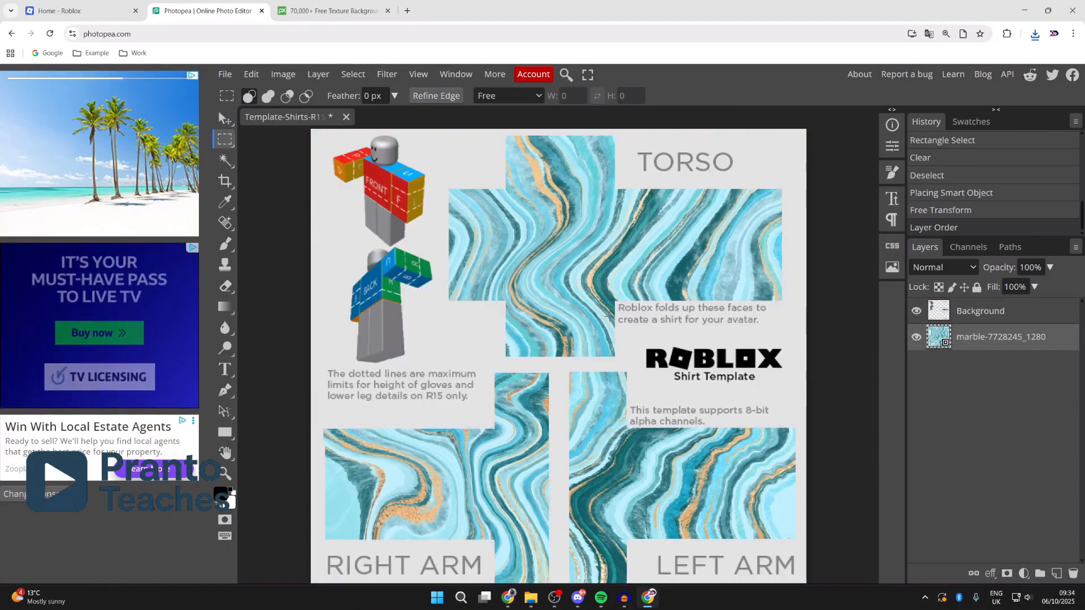
scroll(606, 455, "down", 1)
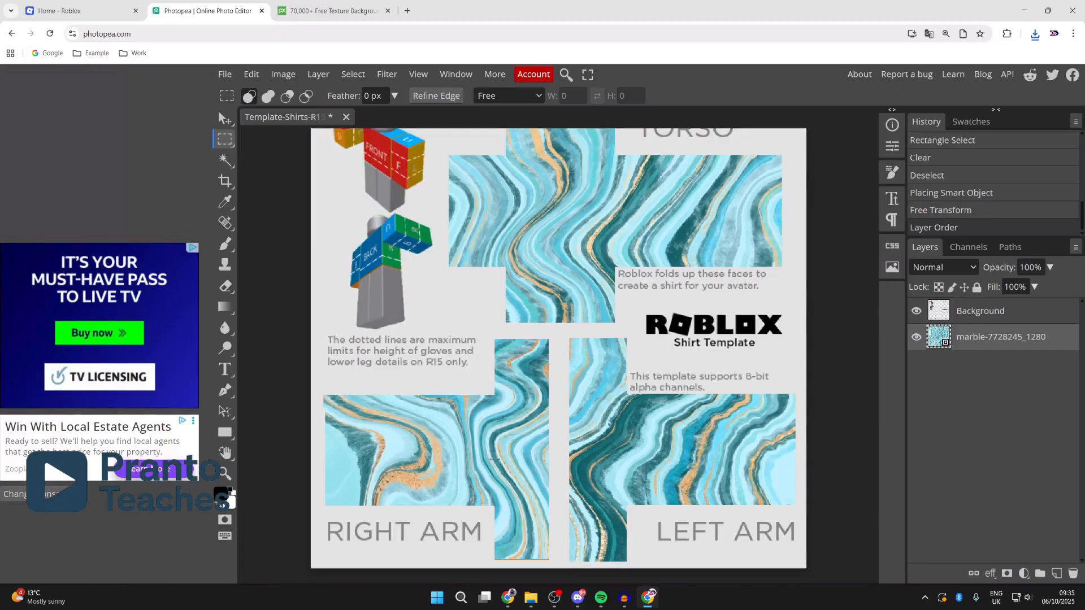
scroll(438, 501, "up", 1)
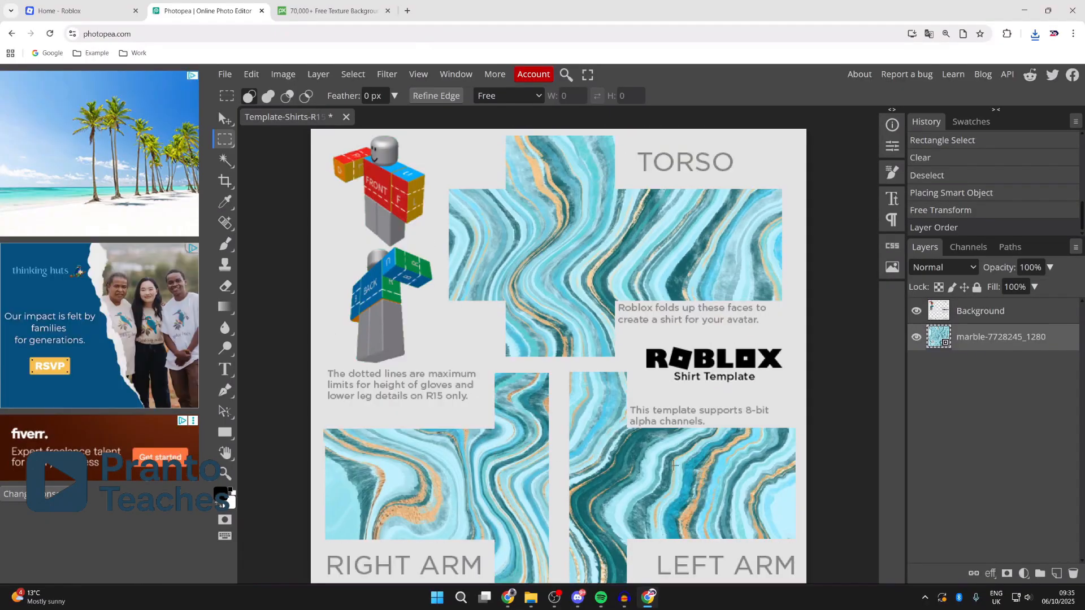
Try clearing the marble texture within a rectangle around the right arm panels, undo the clearing and deselect
left_click_drag(322, 412, 339, 524)
left_click_drag(319, 345, 443, 529)
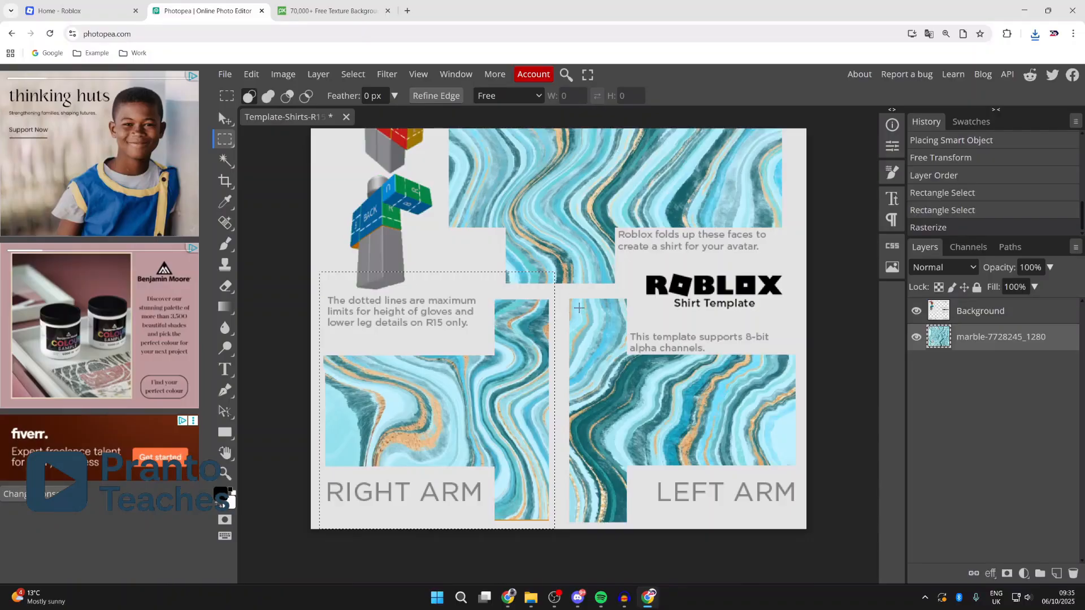
key("Delete")
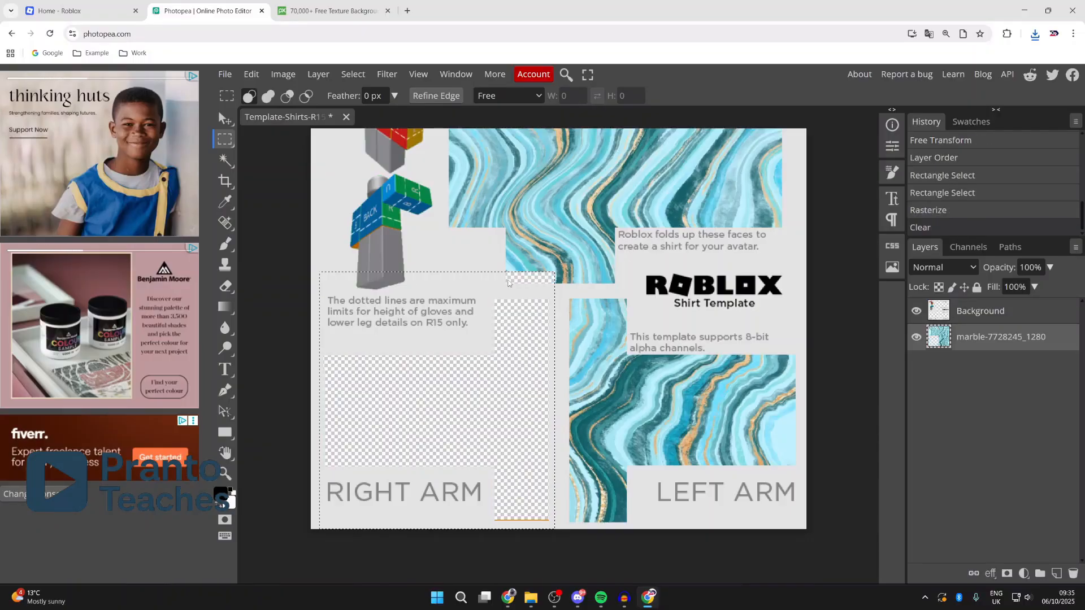
key("ctrl+z")
key("ctrl+d")
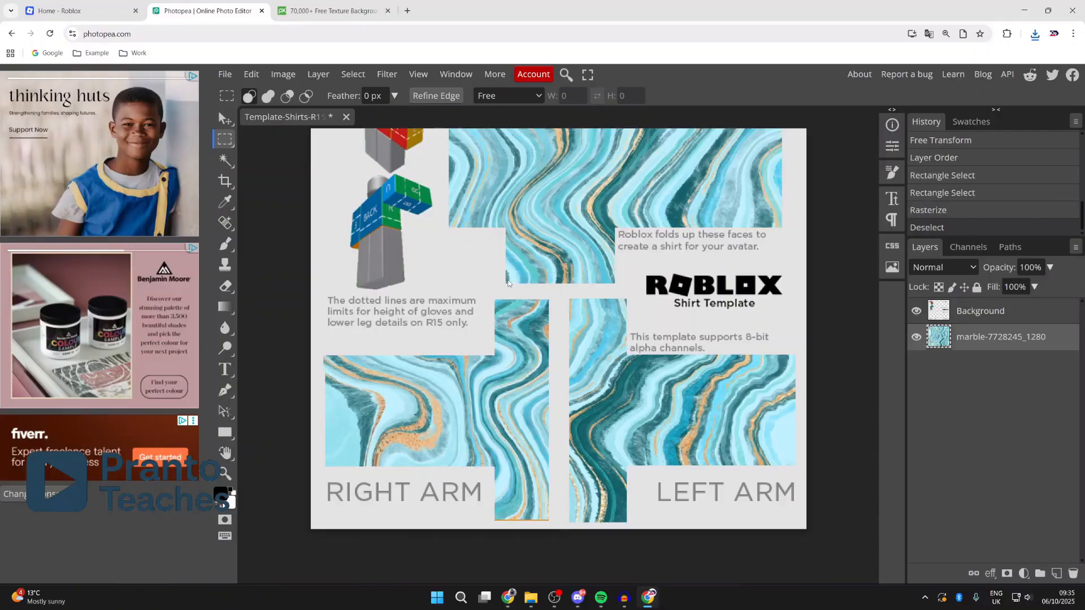
scroll(508, 283, "up", 2)
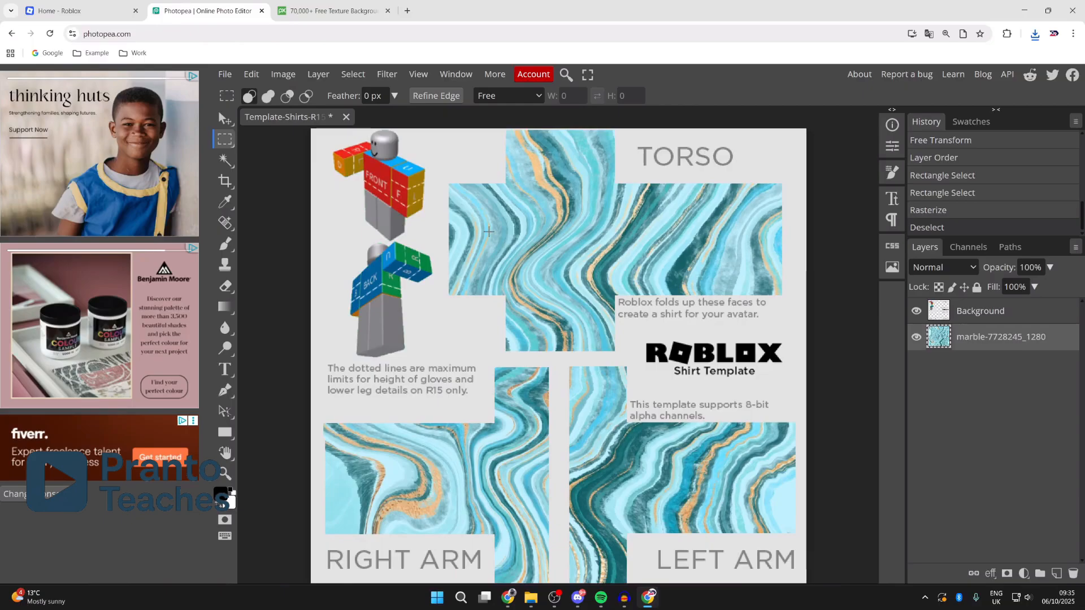
key("t")
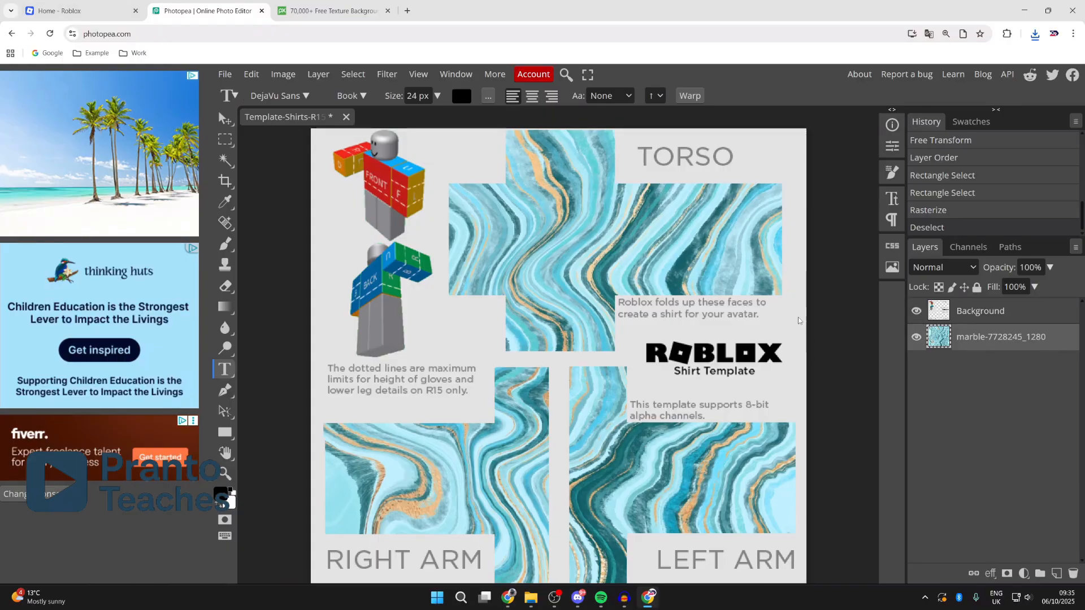
Switch to the Pixabay browser tab and search Google Images for "roblox shirt shading" from there
left_click(345, 5)
left_click(349, 34)
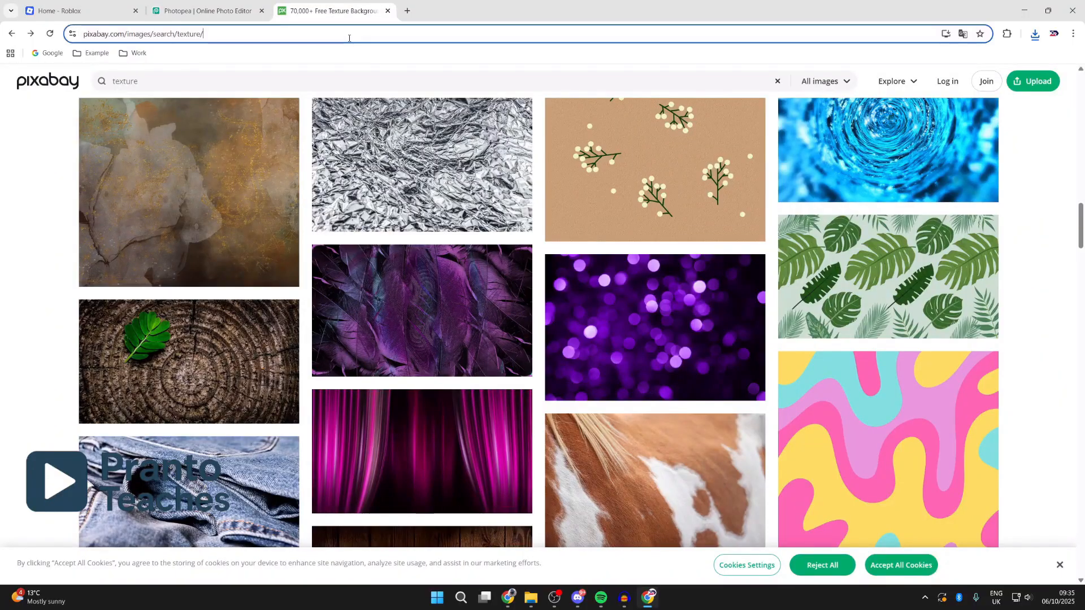
type("roblox shirt shad")
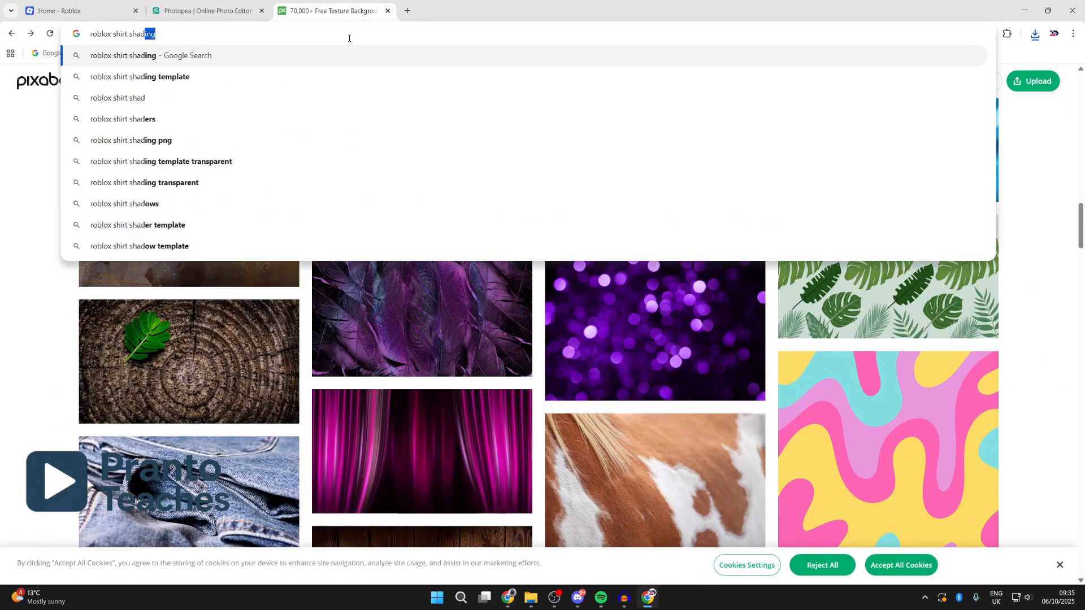
key("Return")
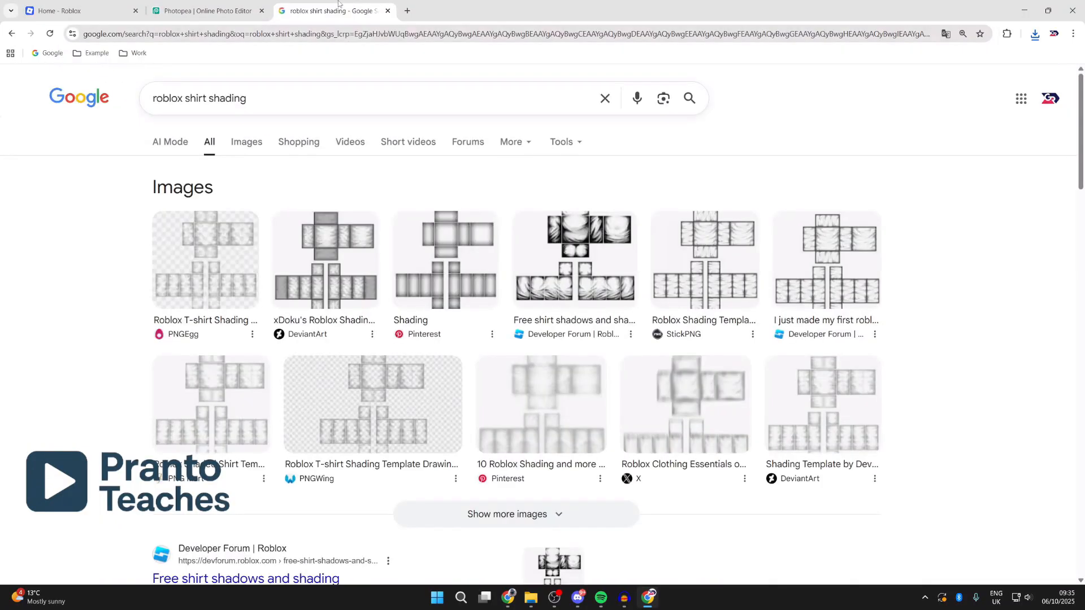
left_click(241, 142)
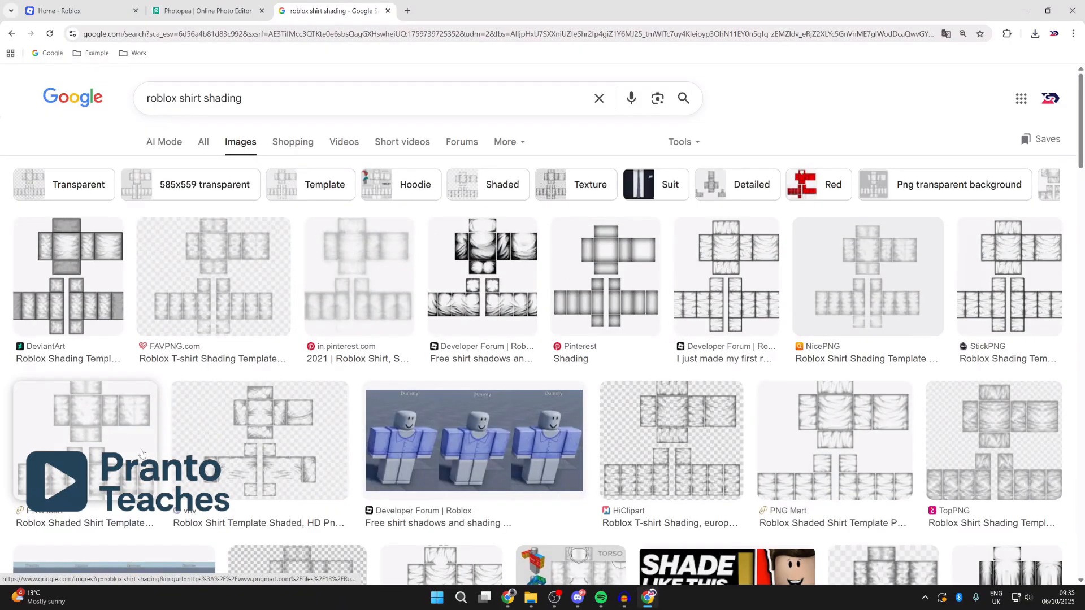
Open the Roblox shading template image from DeviantArt and save it as a PNG in Downloads
left_click(88, 268)
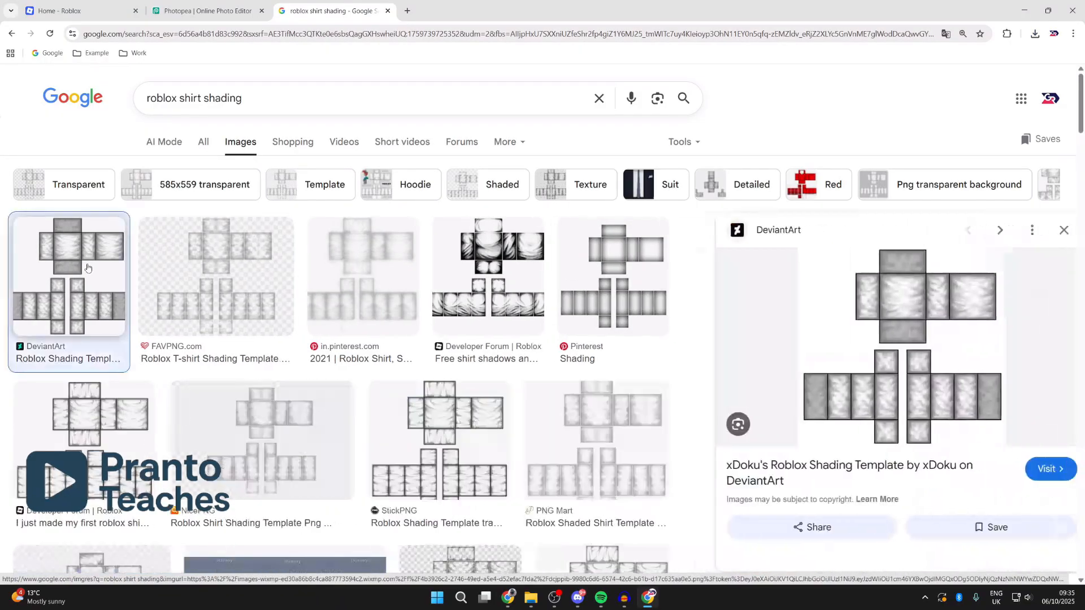
right_click(814, 315)
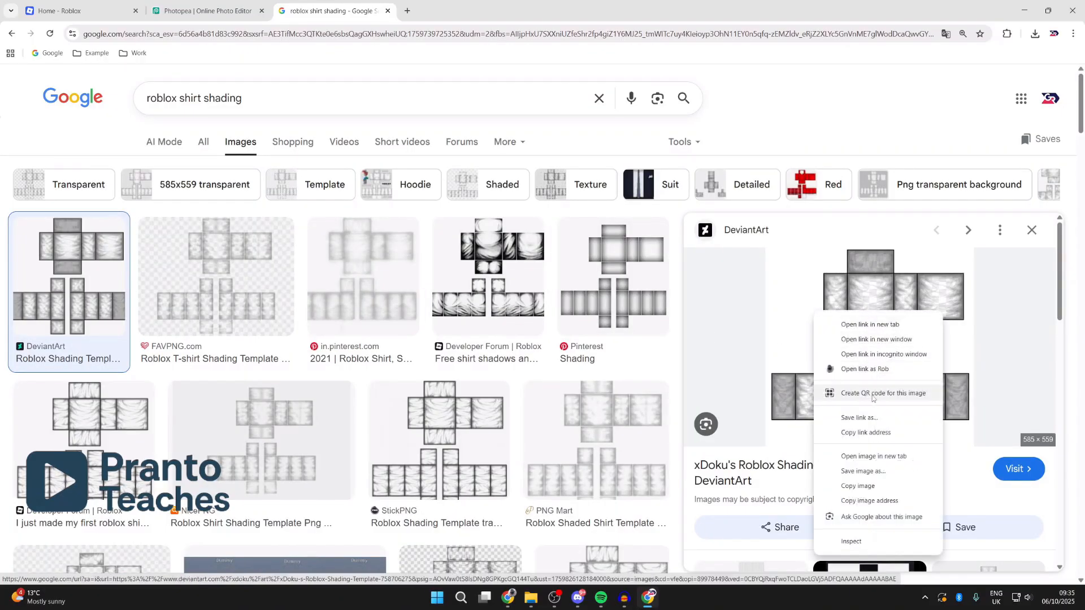
left_click(873, 472)
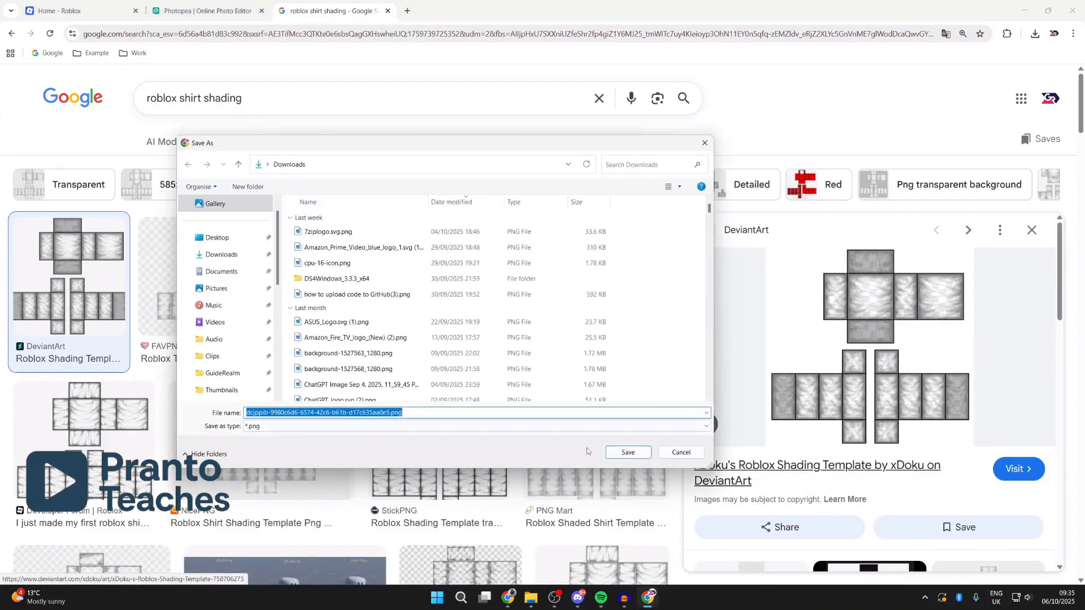
key("Return")
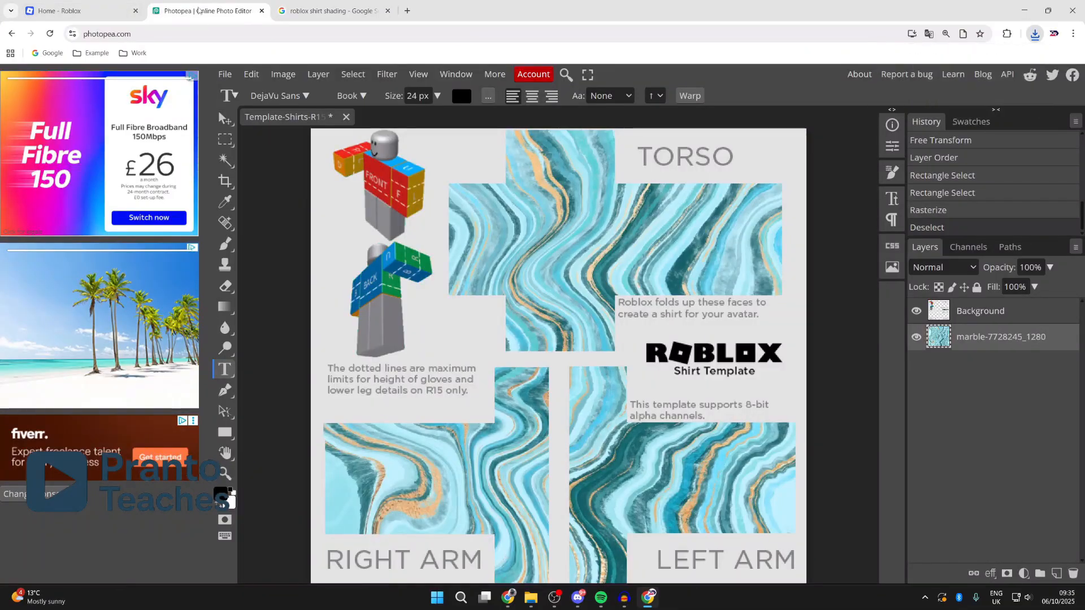
Switch back to Photopea, place the downloaded shading PNG above the marble layer and scale it to fit the whole template
left_click(208, 11)
left_click(224, 75)
left_click(260, 135)
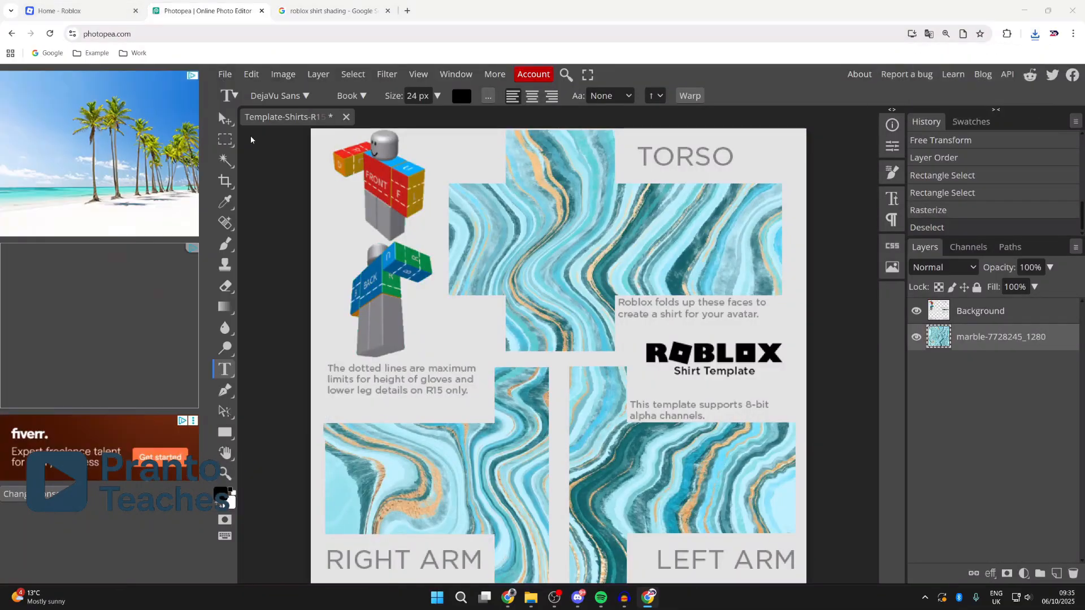
left_click(385, 233)
left_click(627, 452)
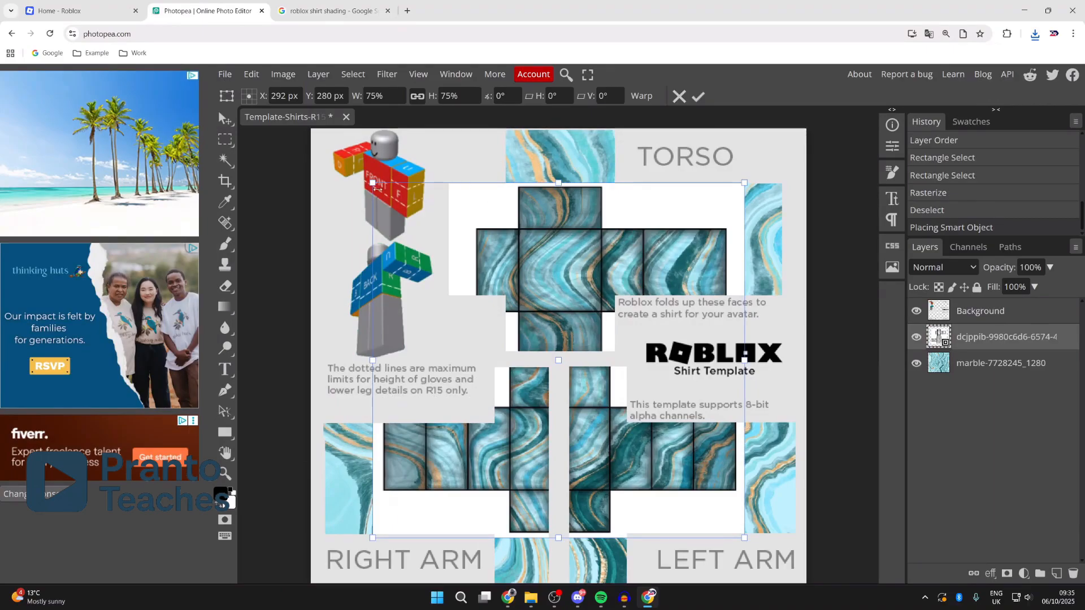
left_click_drag(373, 183, 339, 169)
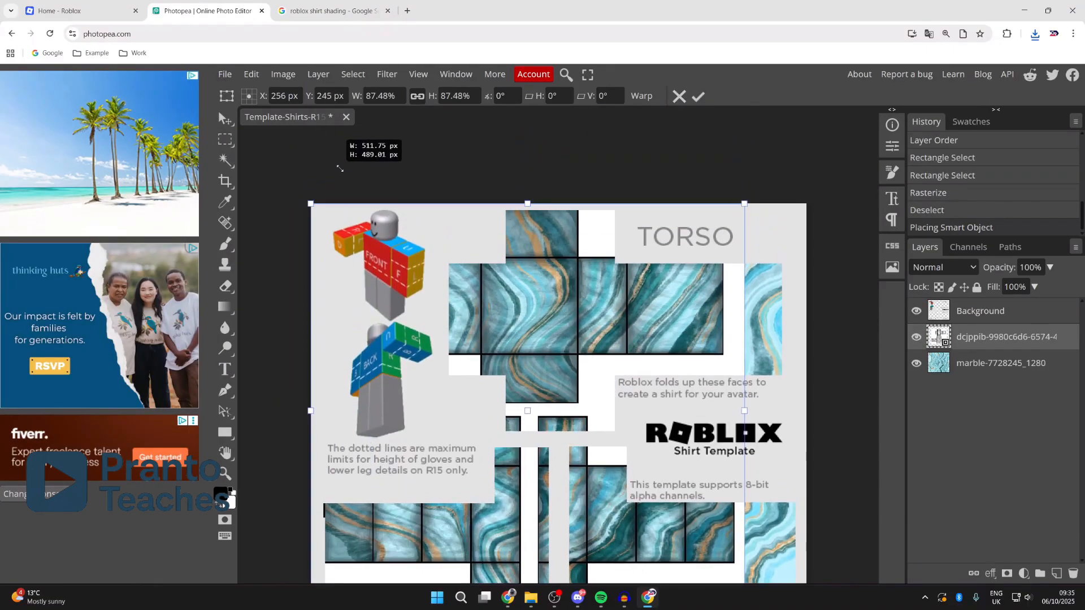
scroll(340, 169, "down", 4)
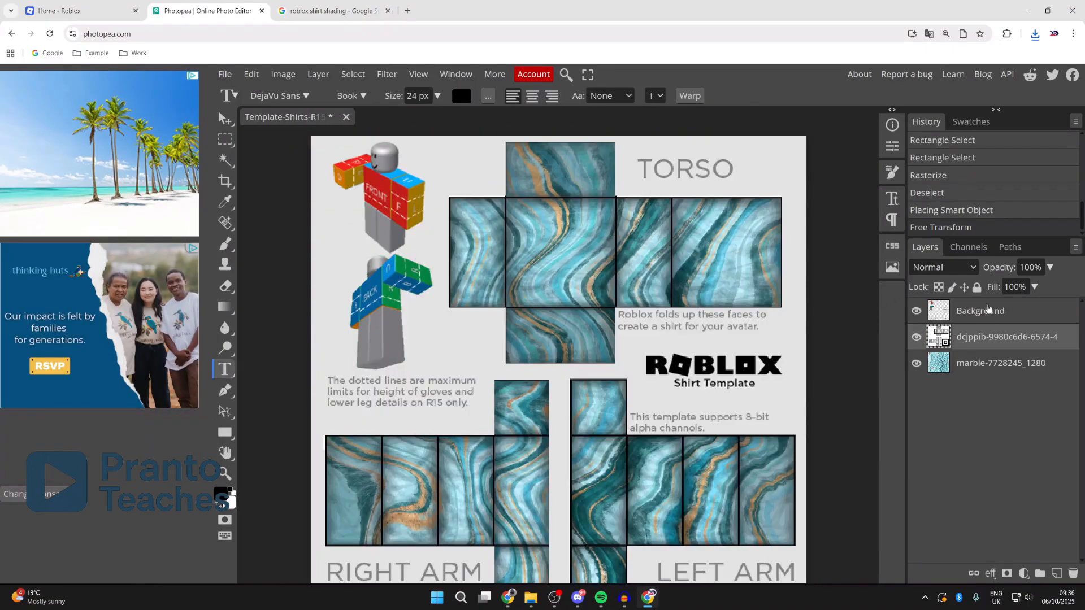
Try the Lighten blend mode on the shading layer, return it to Normal and set its opacity to 30%
left_click(953, 268)
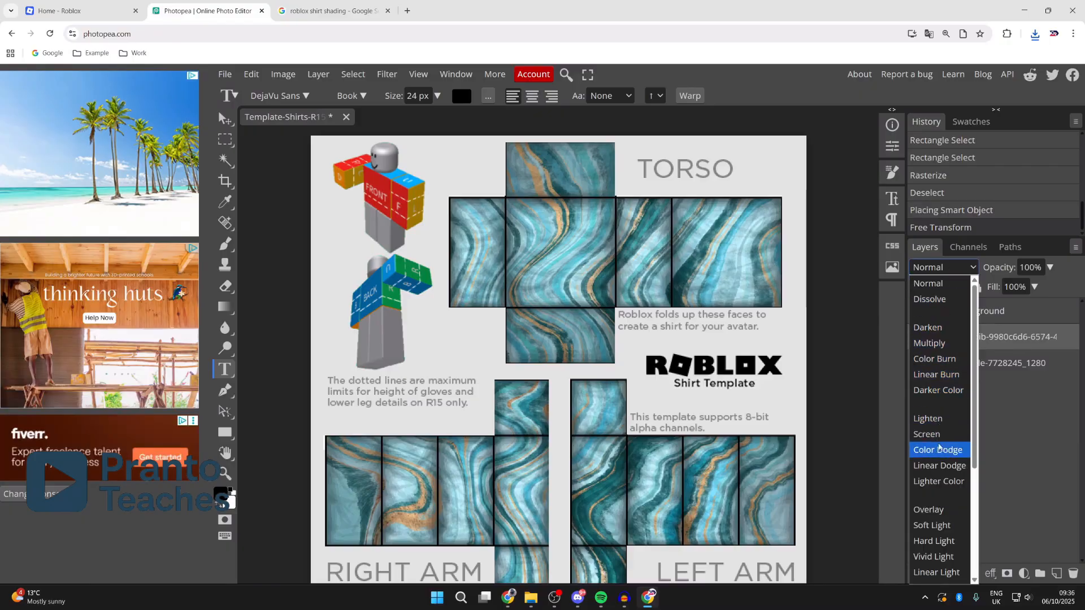
left_click(938, 419)
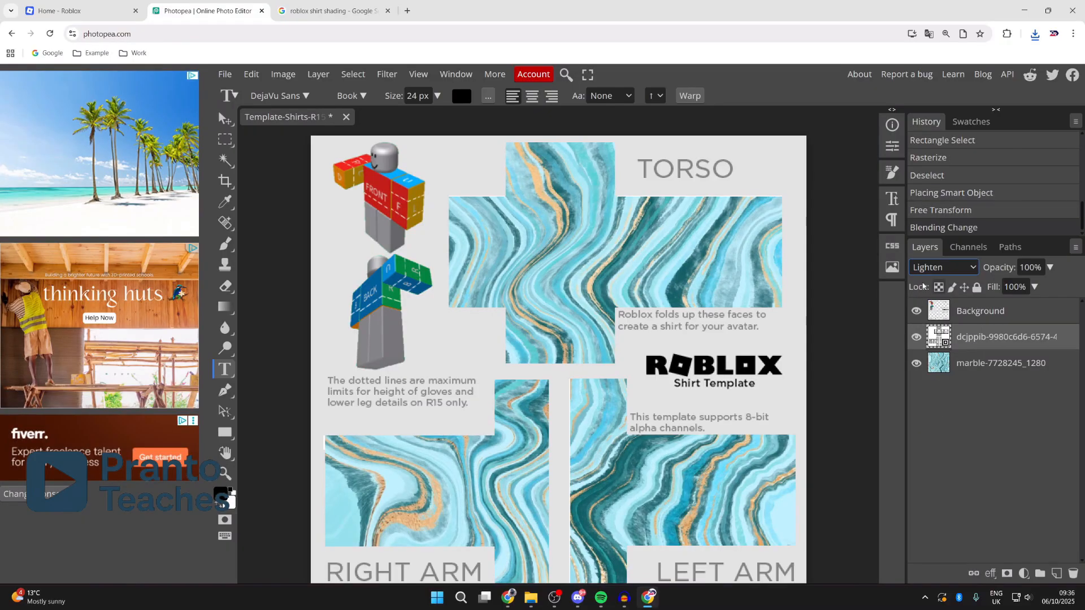
left_click(1050, 269)
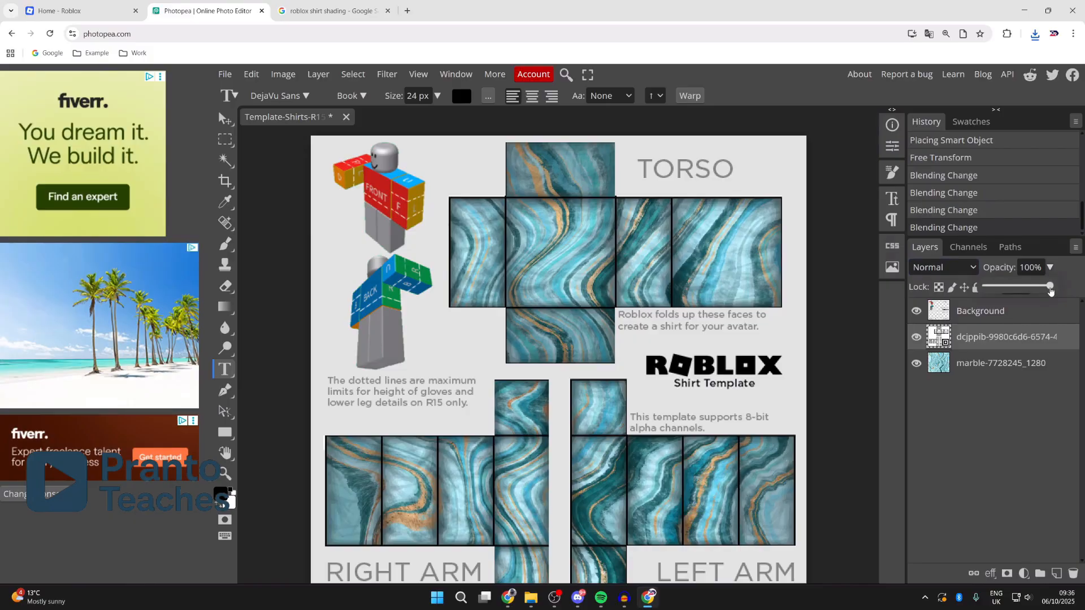
left_click_drag(1050, 288, 1007, 287)
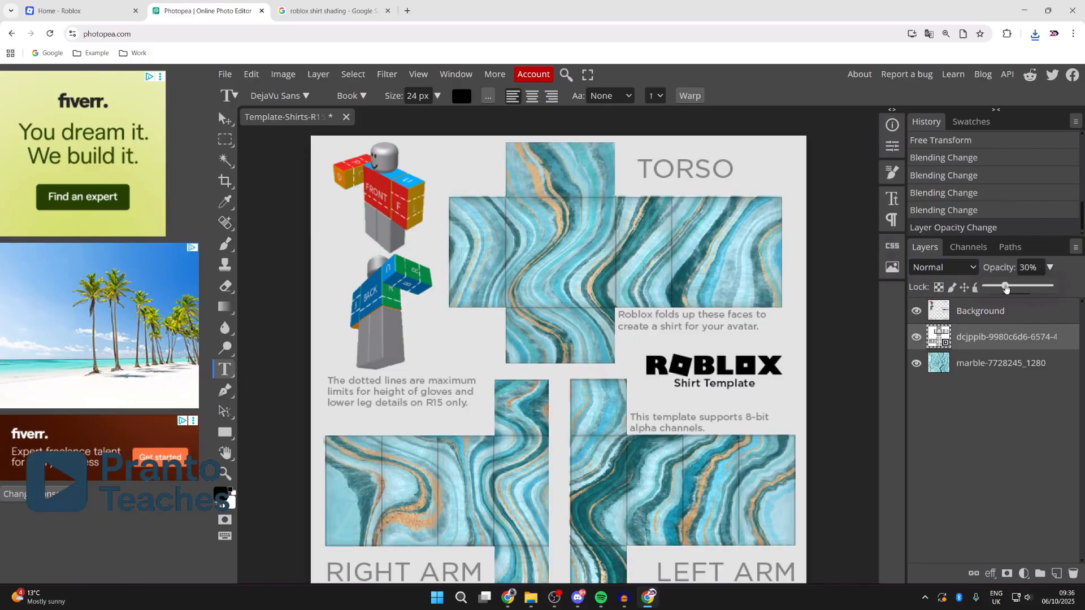
Add a Brightness/Contrast adjustment layer directly above the marble layer and raise the brightness slightly
left_click(992, 367)
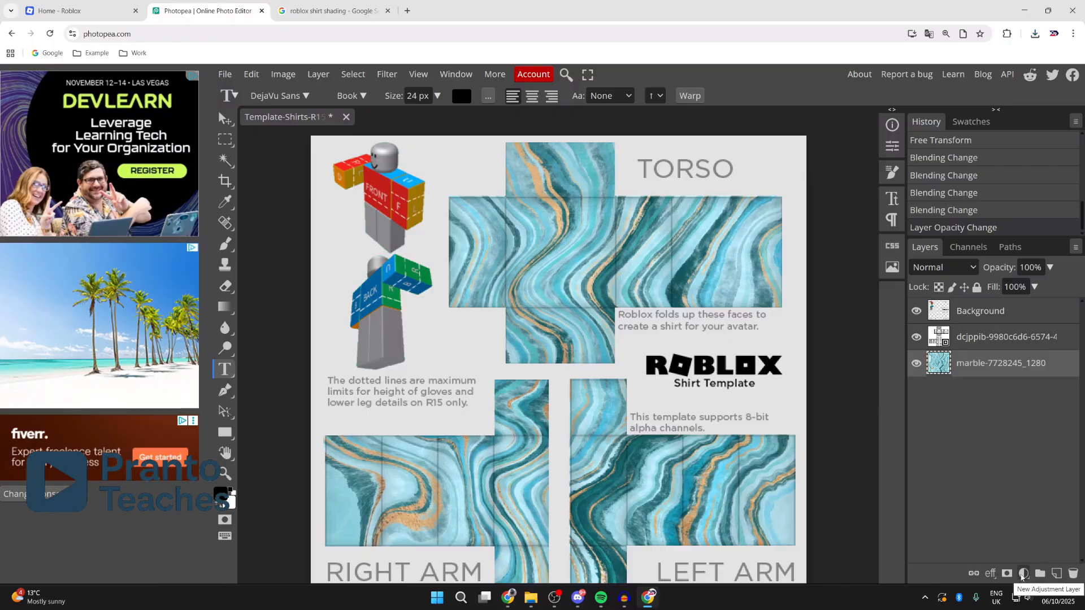
left_click(1022, 574)
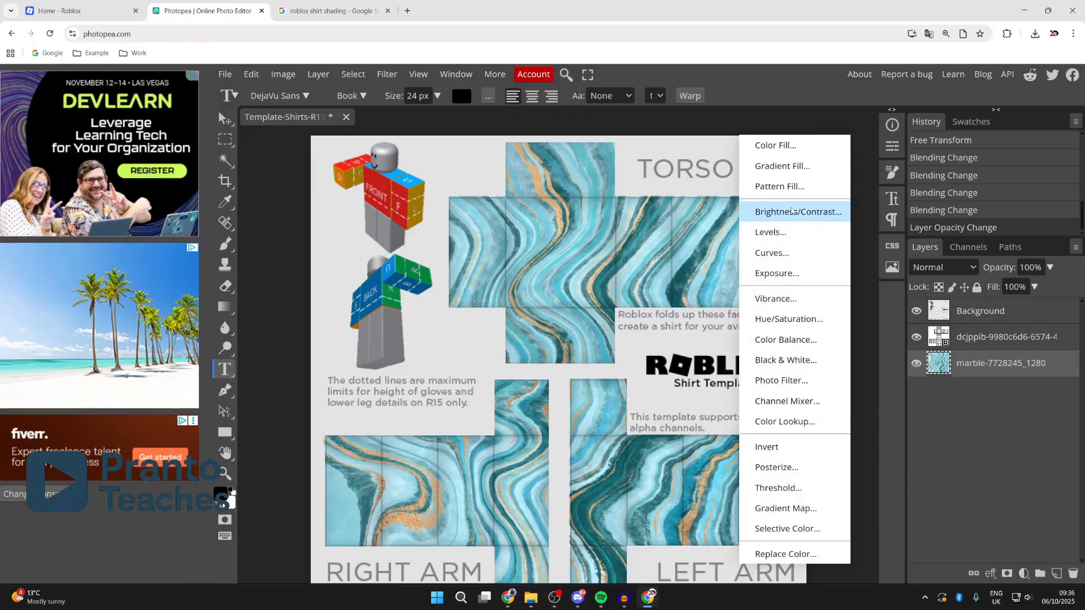
left_click(792, 212)
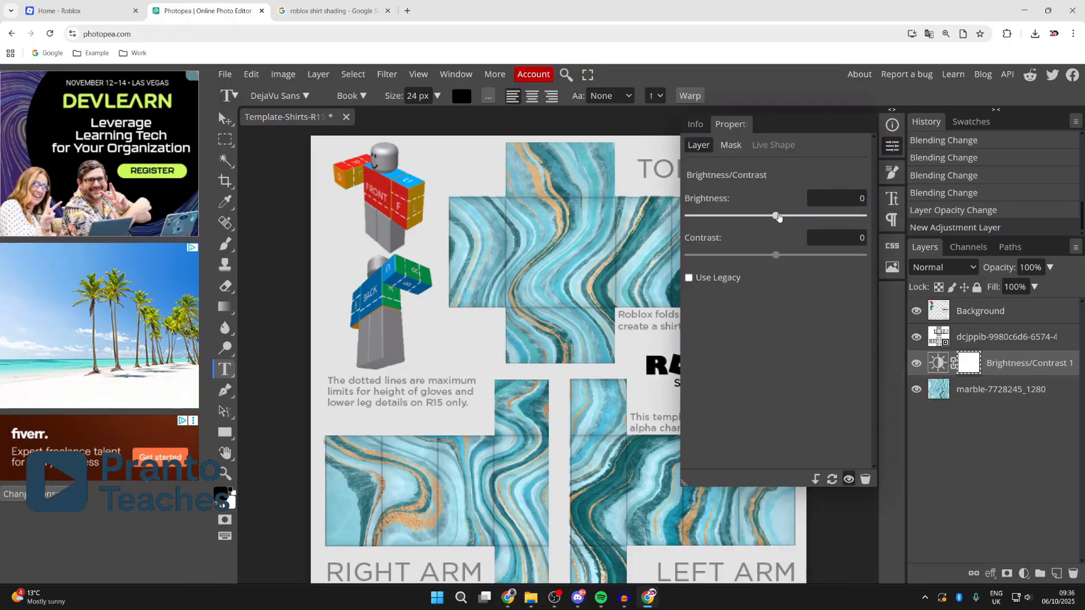
left_click_drag(780, 218, 791, 217)
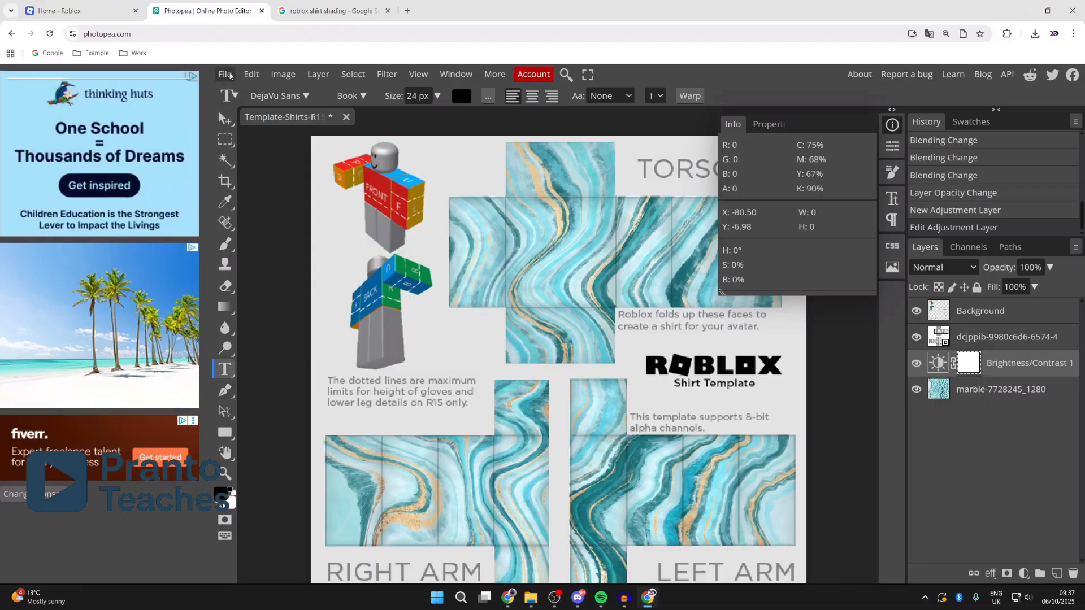
Export the finished shirt template as a 585 × 559 px PNG at 100% quality
left_click(226, 74)
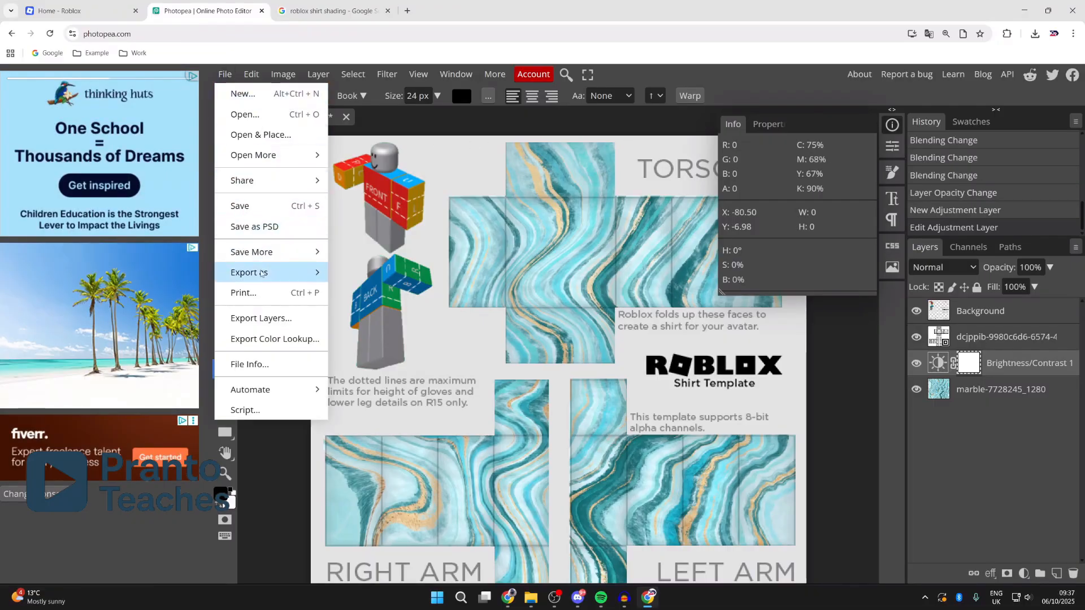
mouse_move(262, 274)
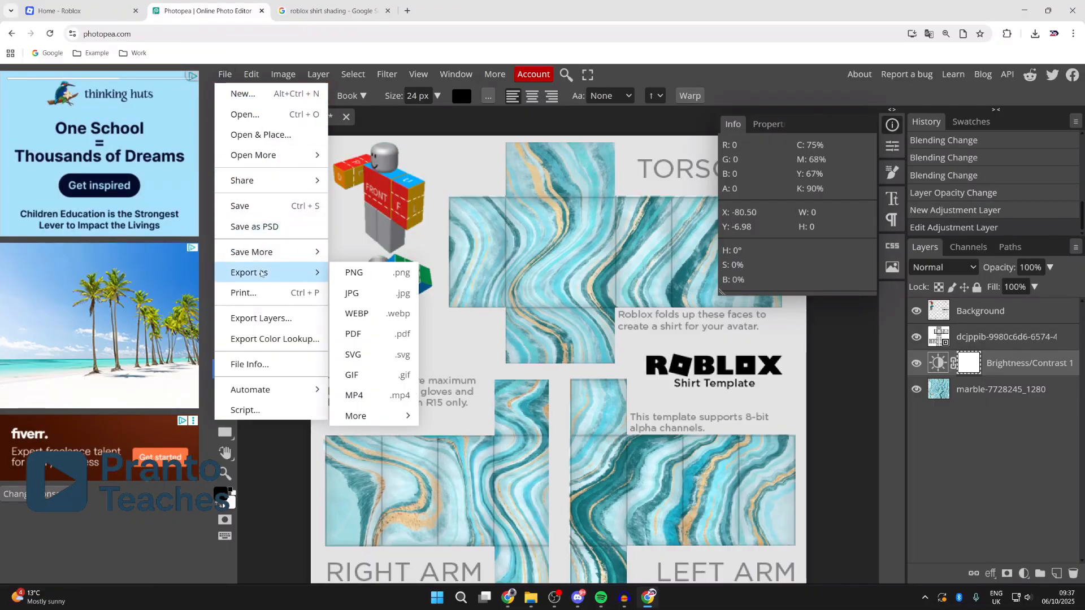
left_click(366, 278)
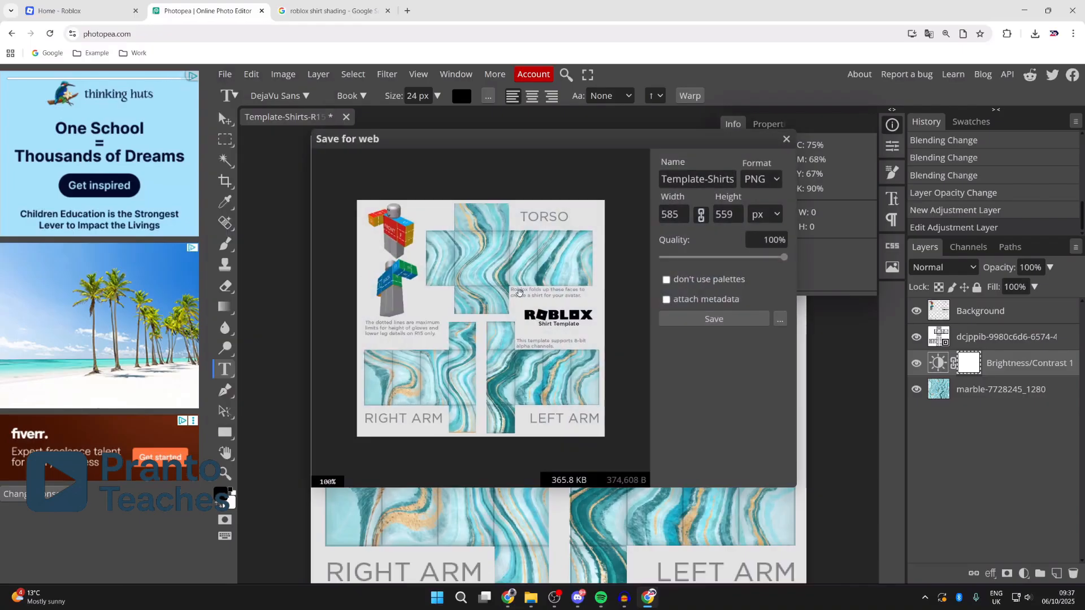
left_click(737, 322)
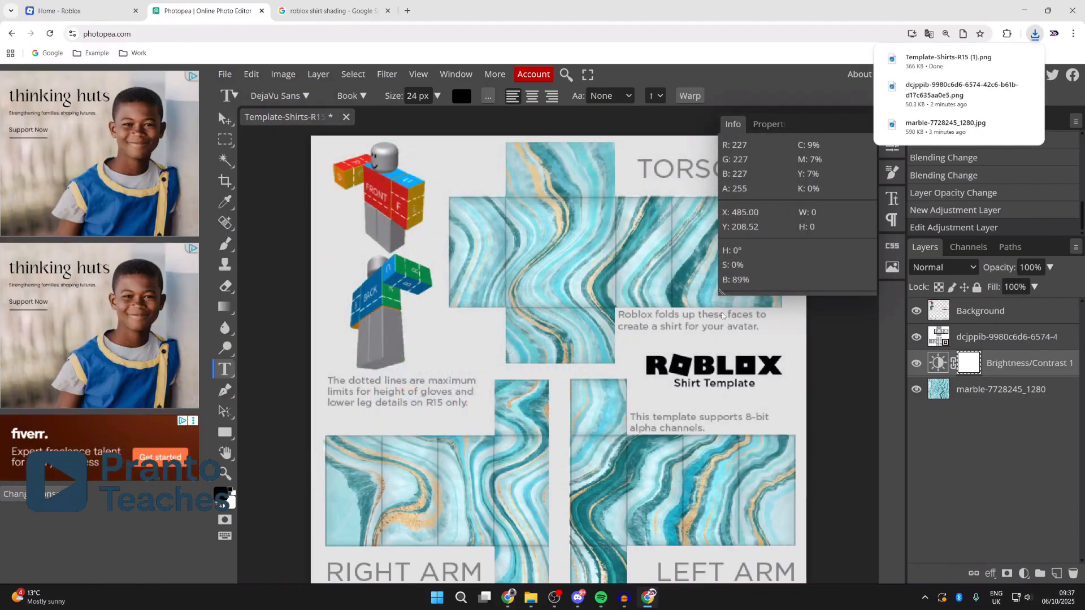
Switch to Roblox and open the avatar items among the creations in Creator Hub
left_click(132, 3)
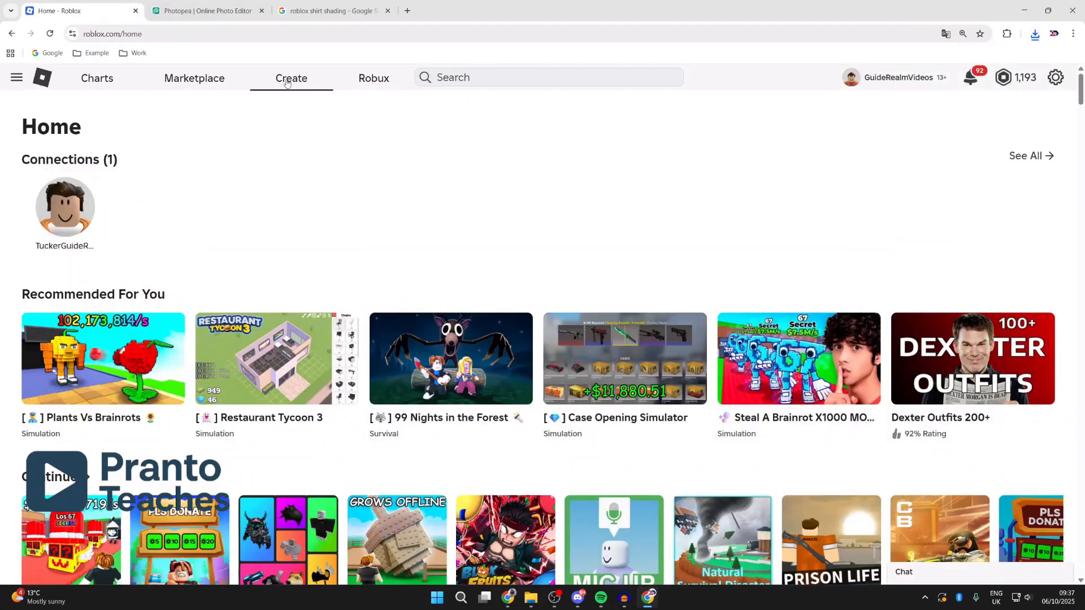
left_click(287, 83)
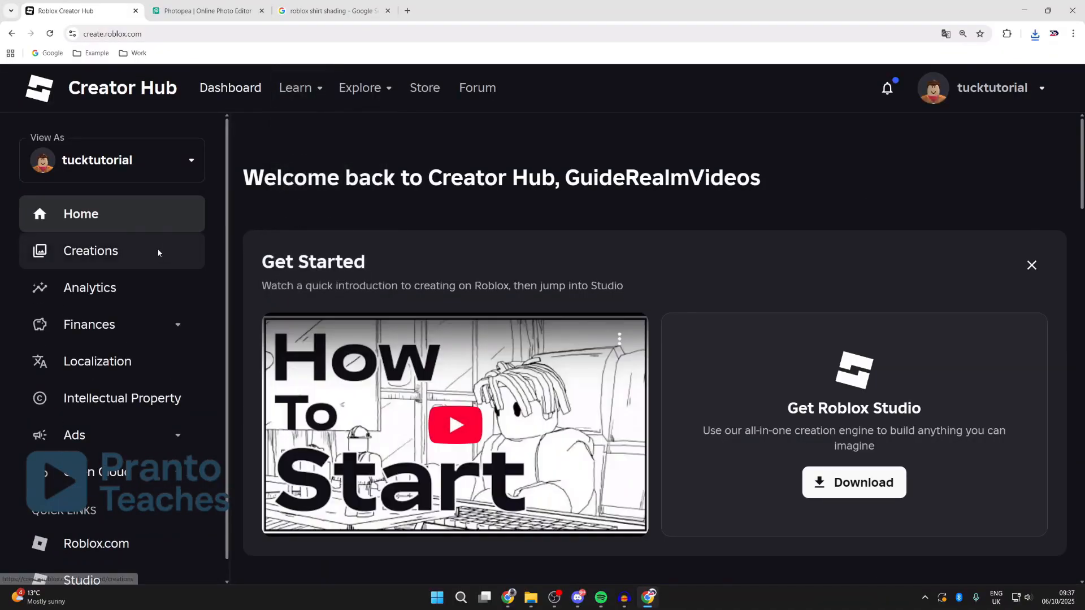
left_click(159, 254)
left_click(505, 215)
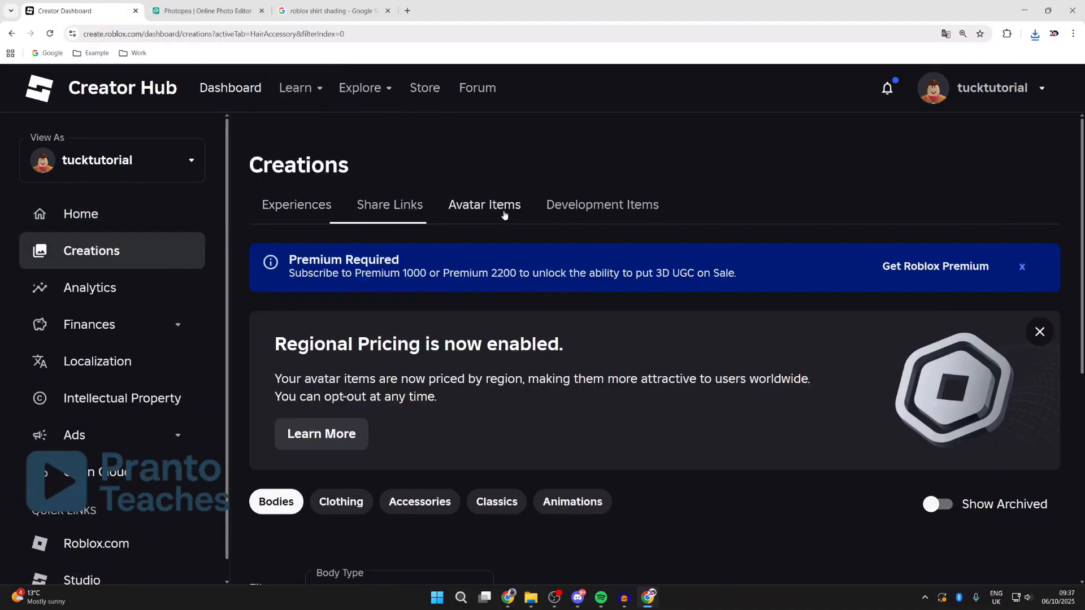
Filter the classic avatar items to Classic Shirts and start a new shirt asset upload
scroll(506, 232, "down", 5)
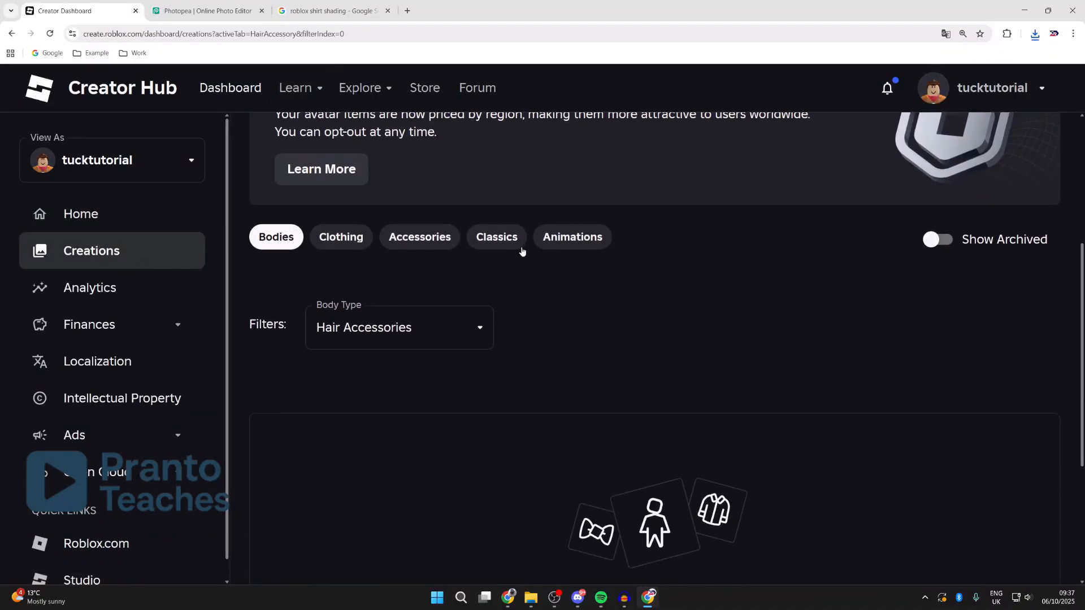
left_click(515, 245)
left_click(415, 324)
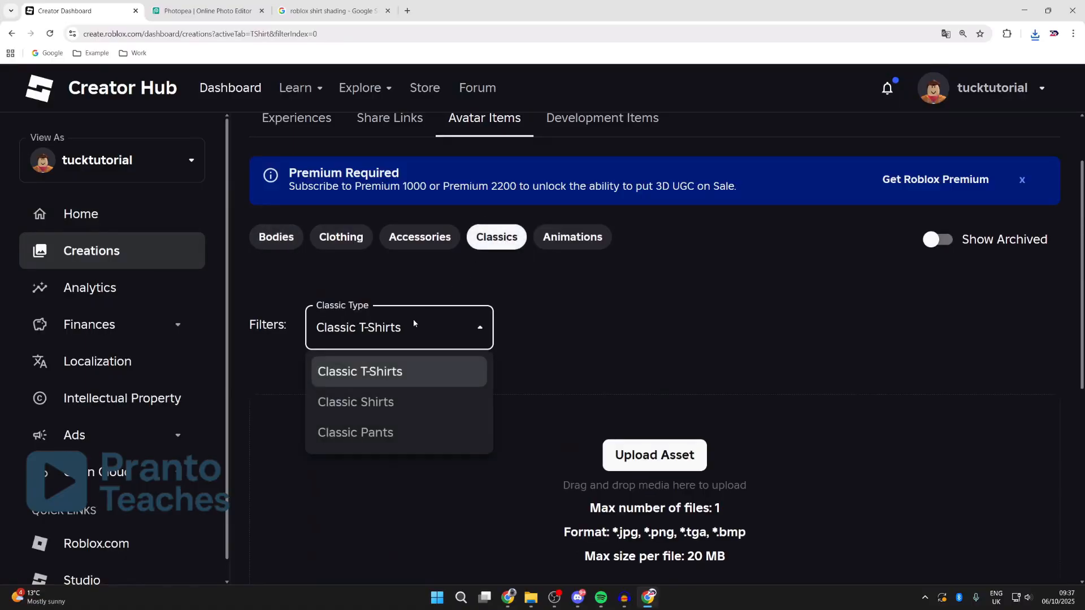
left_click(397, 401)
scroll(565, 339, "down", 3)
left_click(632, 307)
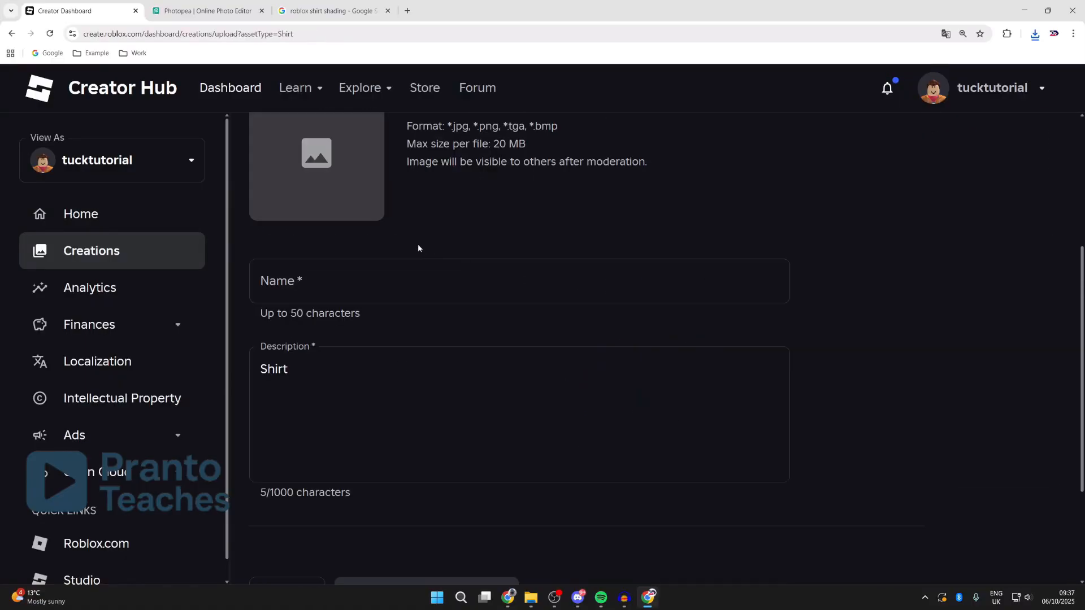
Choose Template-Shirts-R15 (1).png from the Downloads folder as the shirt's image
scroll(421, 246, "up", 3)
left_click(425, 262)
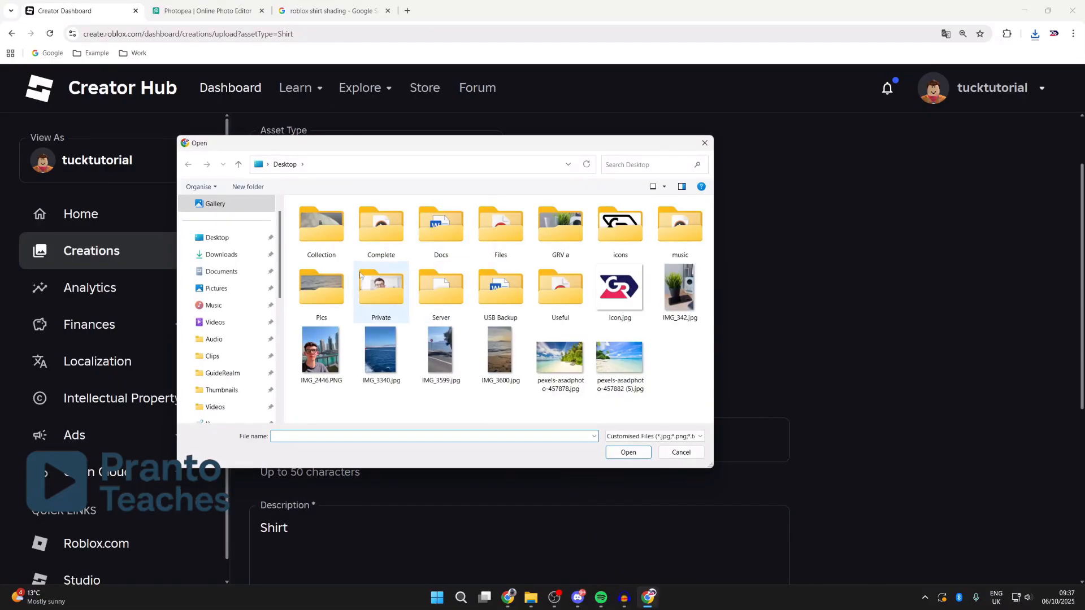
left_click(232, 255)
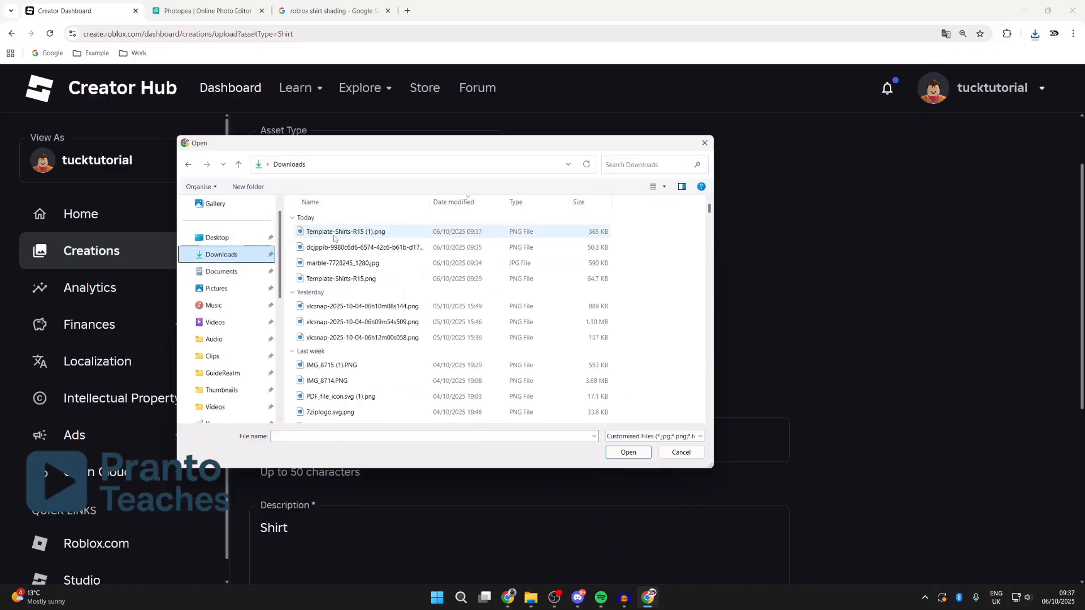
left_click(370, 233)
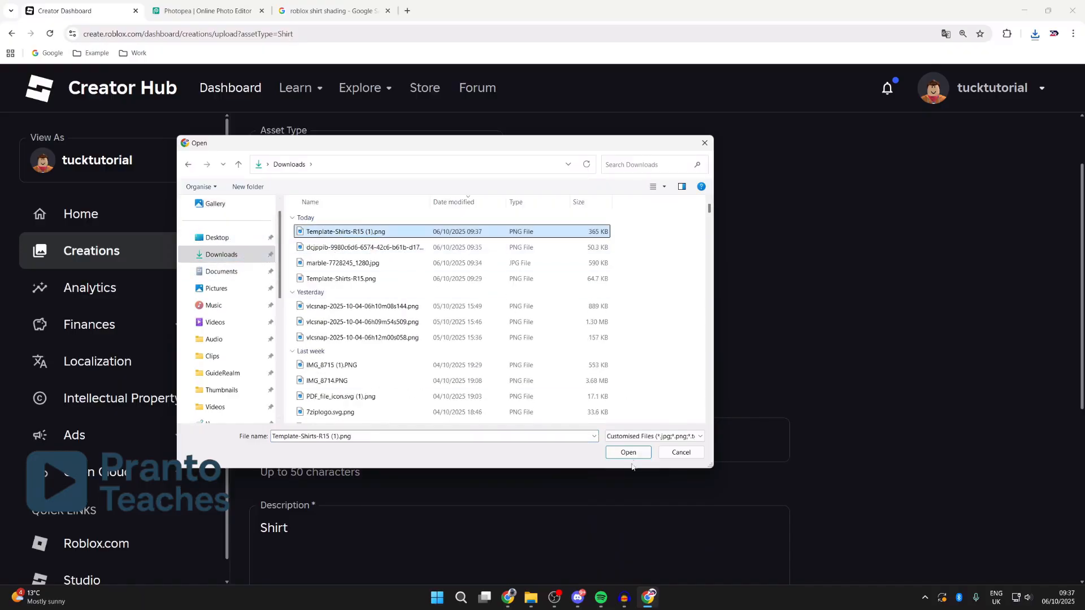
left_click(629, 452)
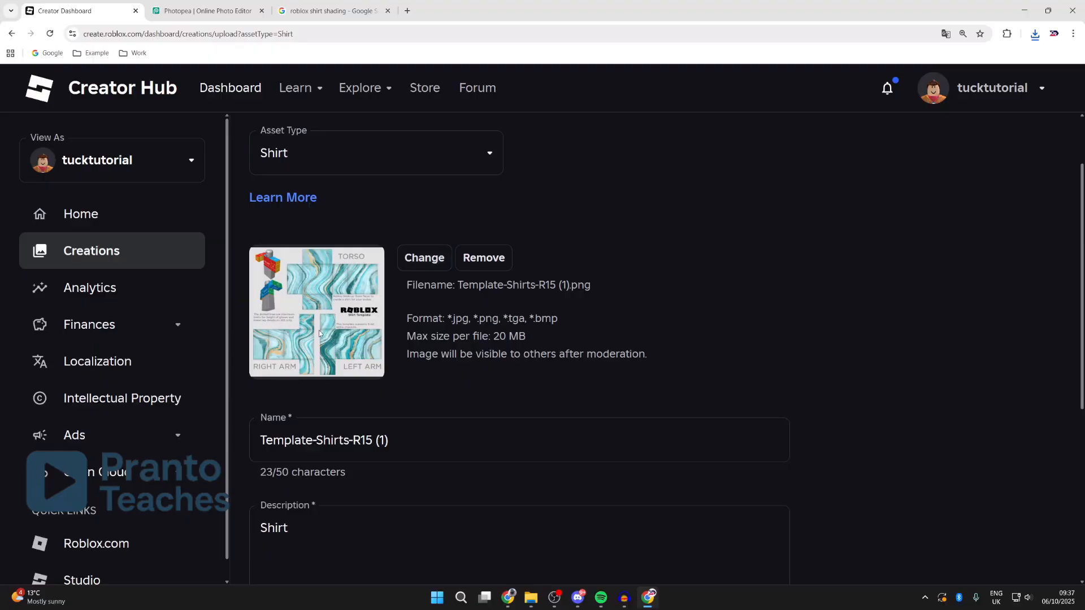
Name the shirt "GRV Shirt" and upload it for 10 Robux
scroll(319, 333, "down", 2)
left_click_drag(396, 334, 252, 326)
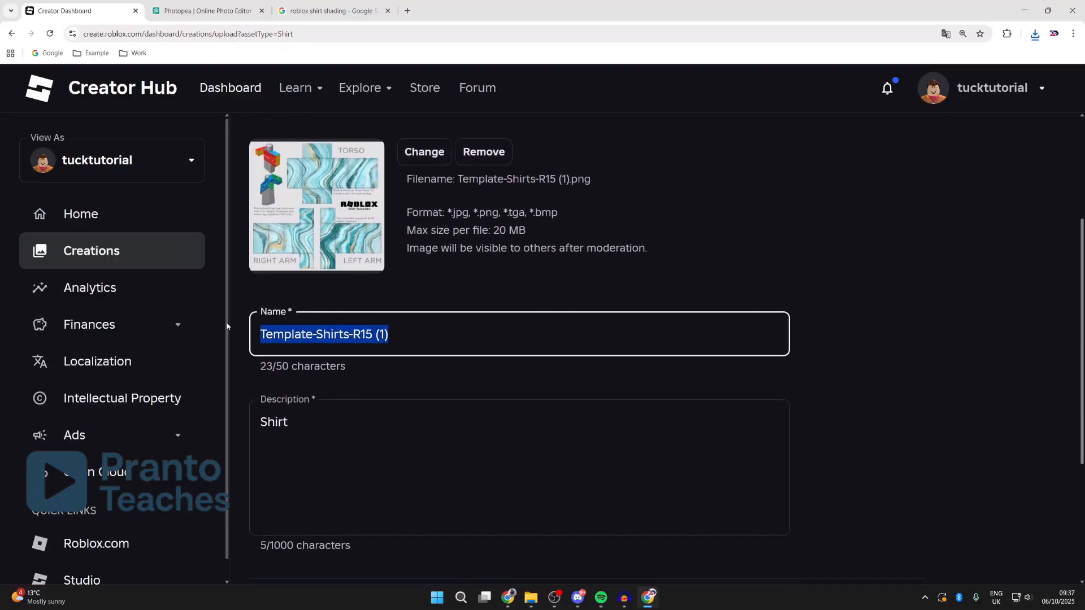
type("GRV Shirt")
scroll(296, 358, "down", 2)
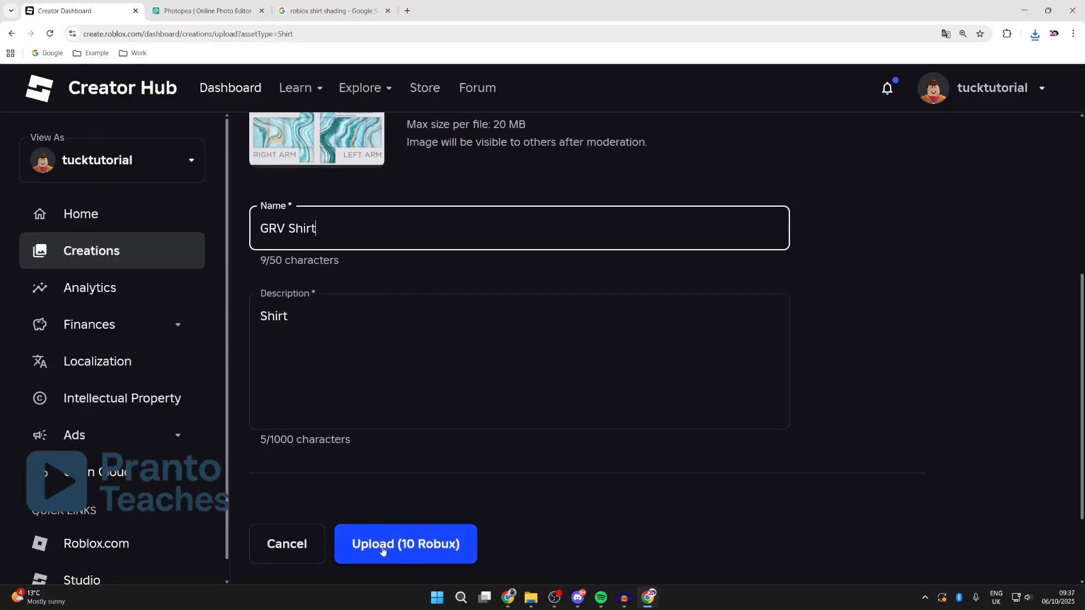
left_click(406, 544)
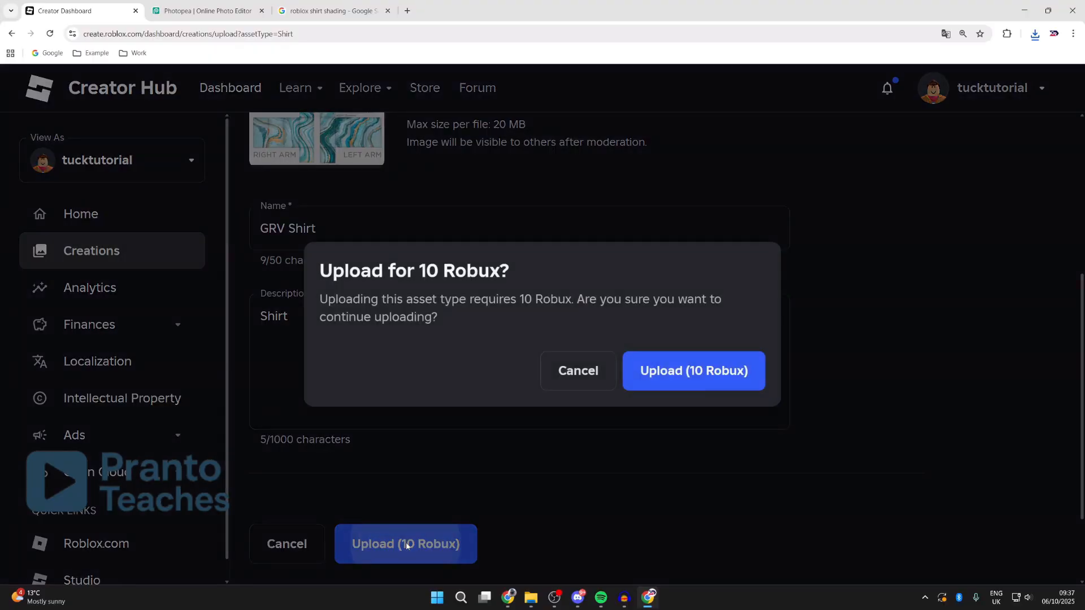
left_click(690, 369)
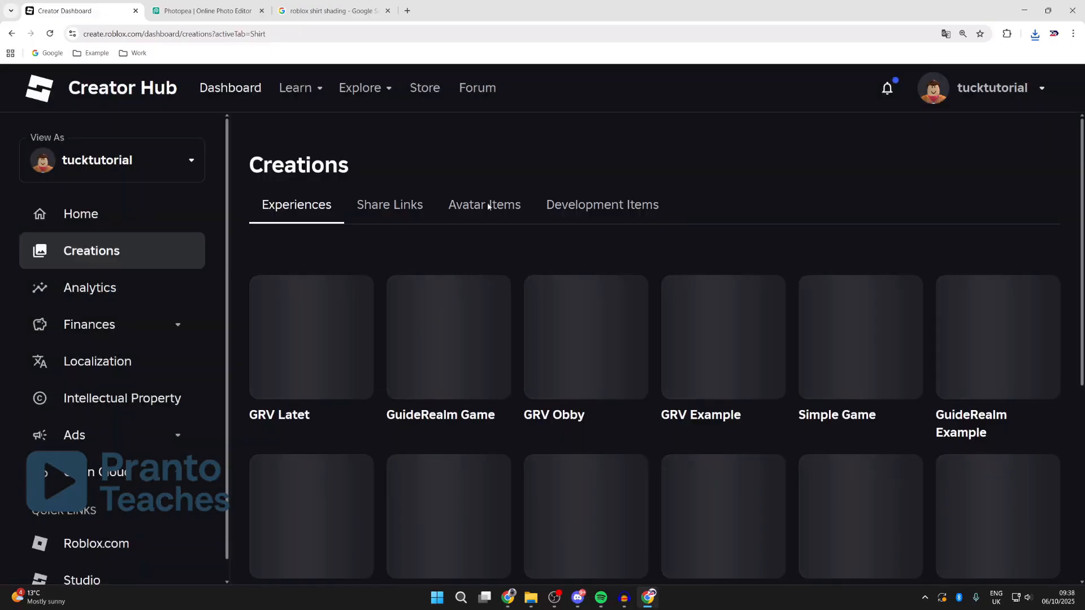
List the uploaded Classic Shirts among the avatar items and open the new marble GRV Shirt for configuration
left_click(486, 204)
scroll(483, 204, "down", 6)
left_click(483, 194)
left_click(416, 273)
left_click(412, 349)
scroll(409, 347, "down", 4)
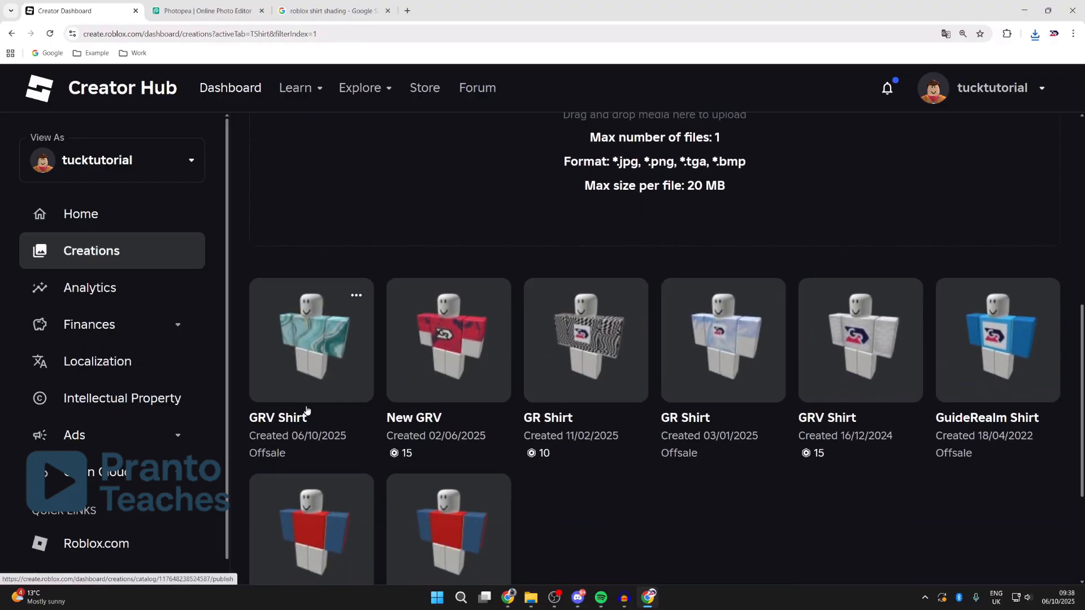
left_click(331, 333)
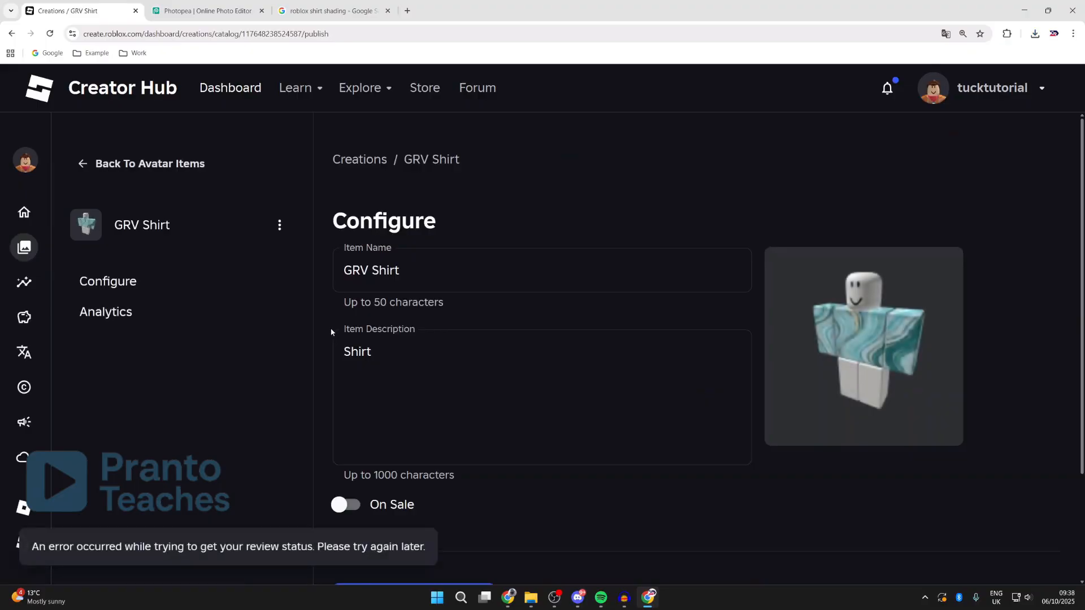
Put the marble GRV Shirt on sale at a price of 10 Robux and submit the listing
scroll(401, 358, "down", 2)
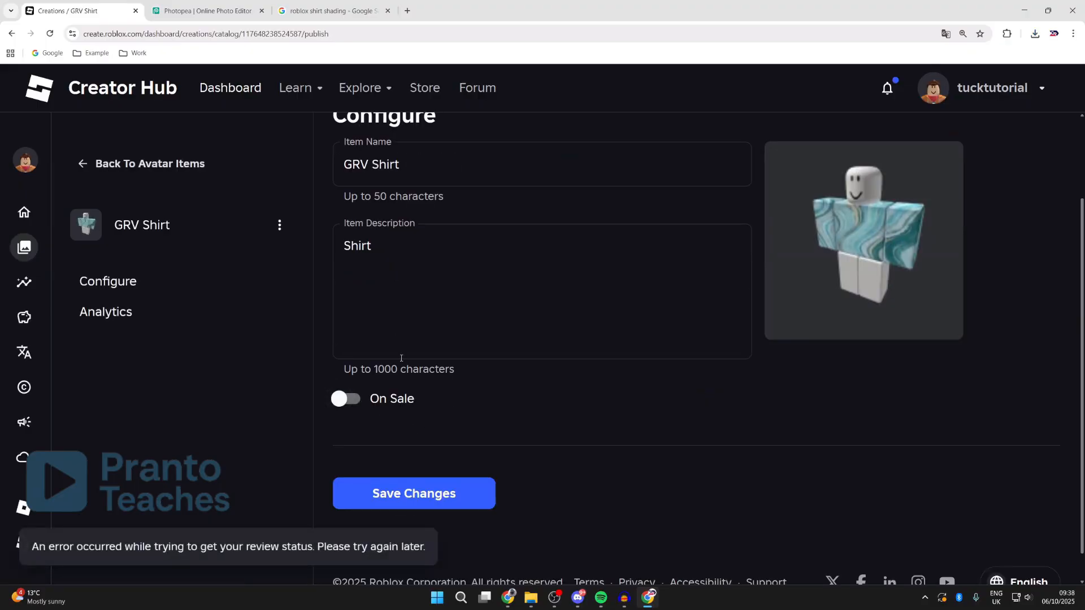
left_click(347, 399)
scroll(347, 399, "down", 2)
left_click(402, 388)
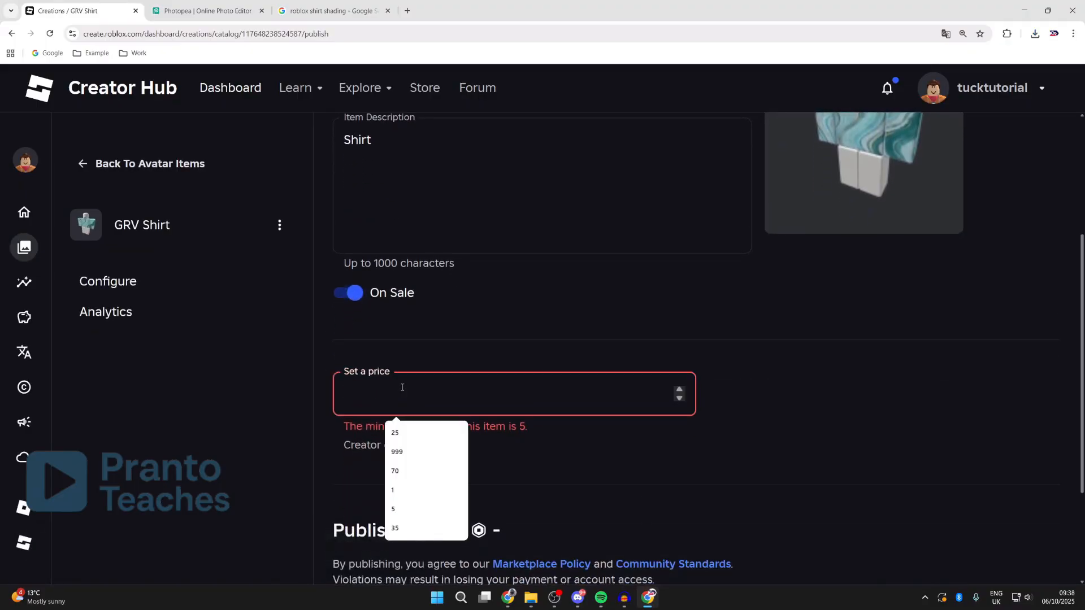
type("10")
scroll(382, 461, "down", 3)
left_click(388, 461)
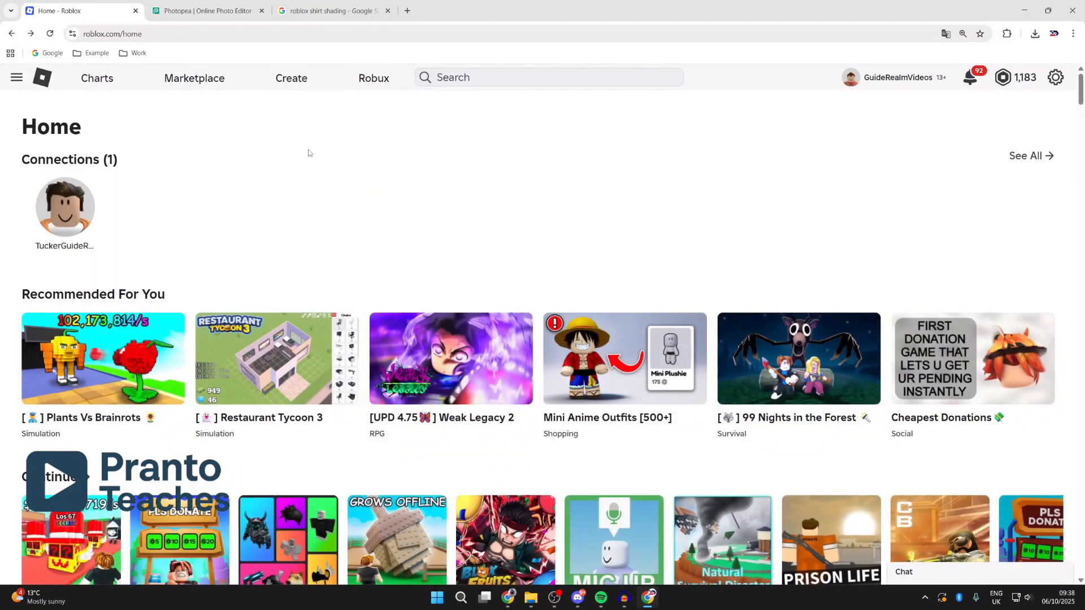
Open the Roblox avatar editor and equip the marble GRV Shirt on the avatar
left_click(17, 79)
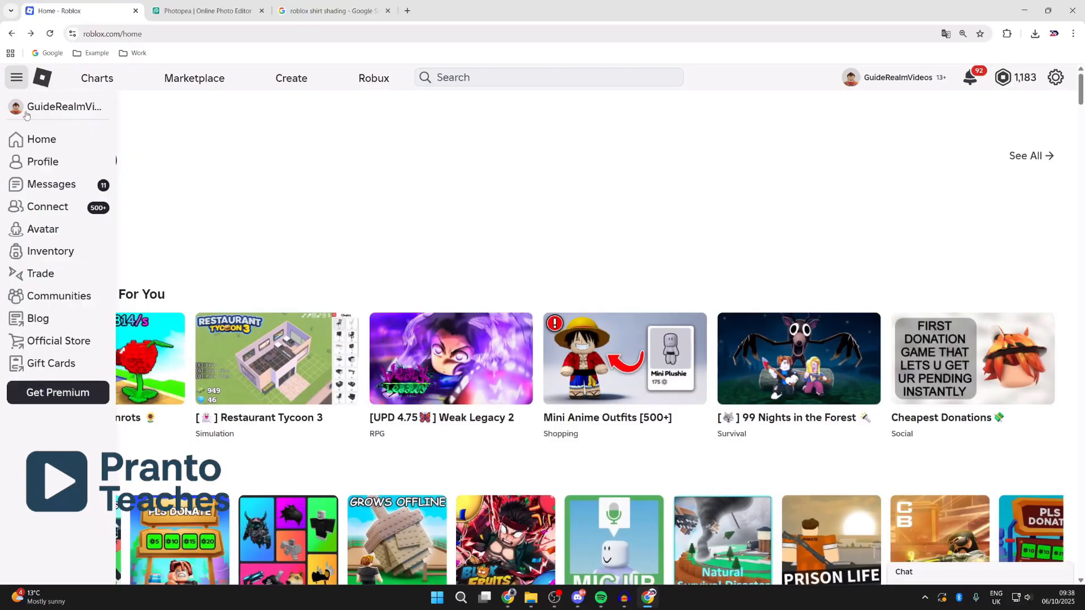
left_click(50, 234)
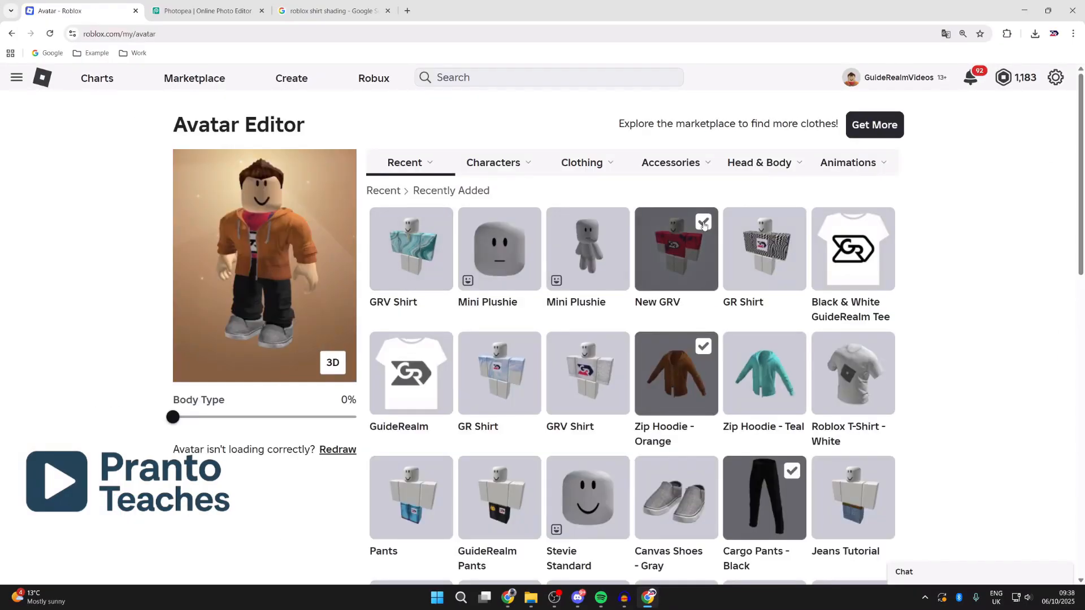
left_click(422, 237)
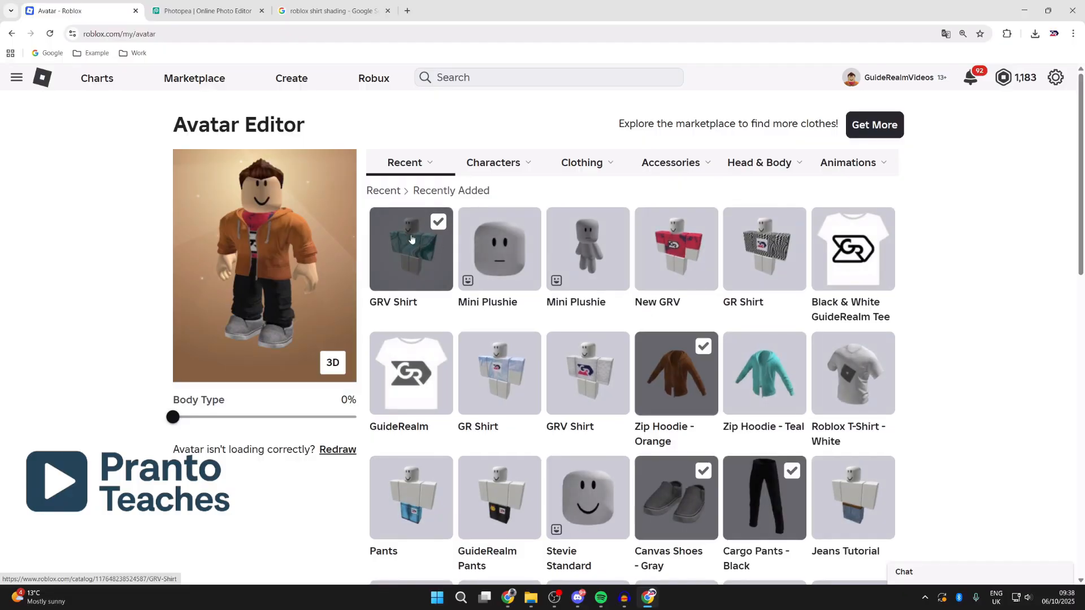